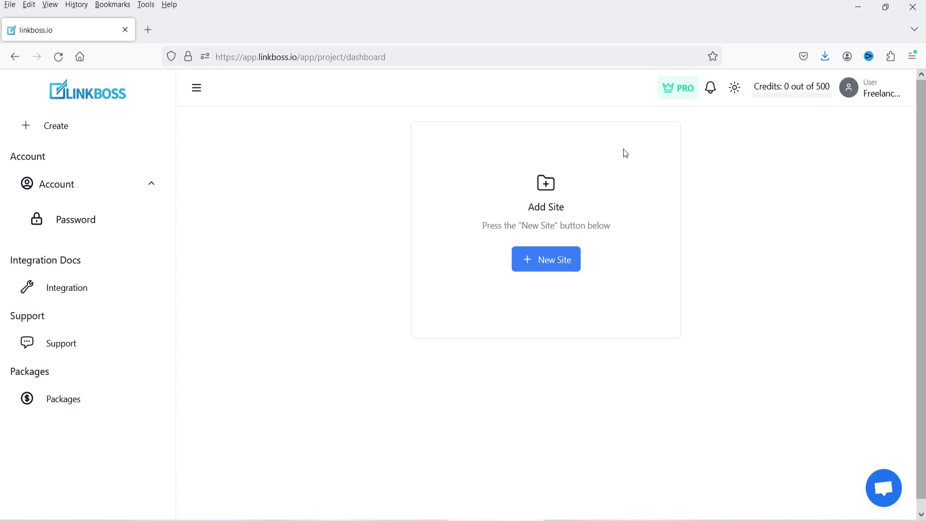
Step: Open the Add Site form from the LinkBoss dashboard's New Site button
click(560, 268)
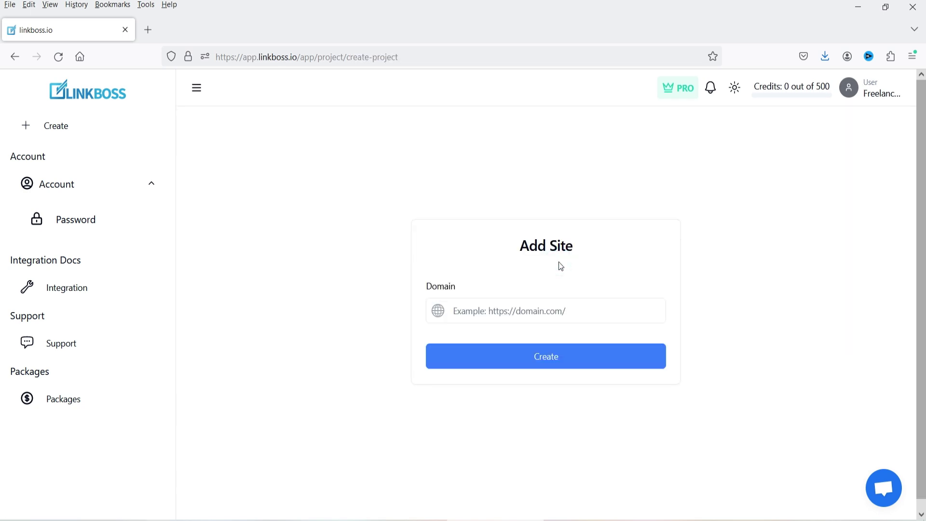
Step: Create the fixhomenetwork.com/blog site and save its v2.1.0 WordPress plugin file
text(https://fixhomenetwork.com/blog/)
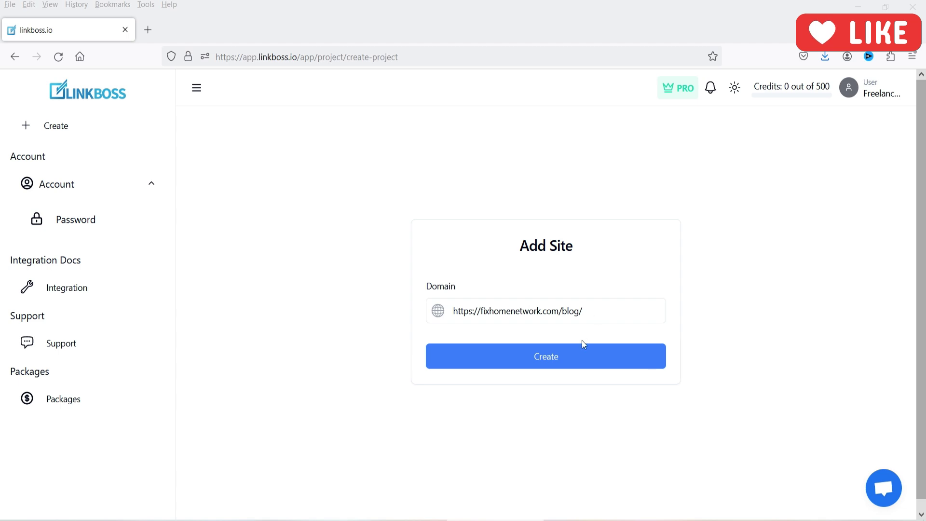
click(552, 362)
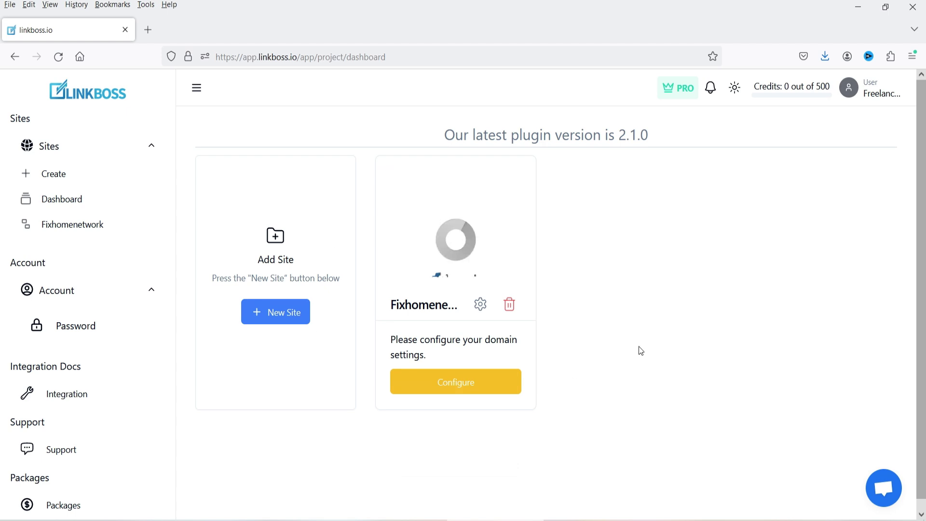
click(451, 384)
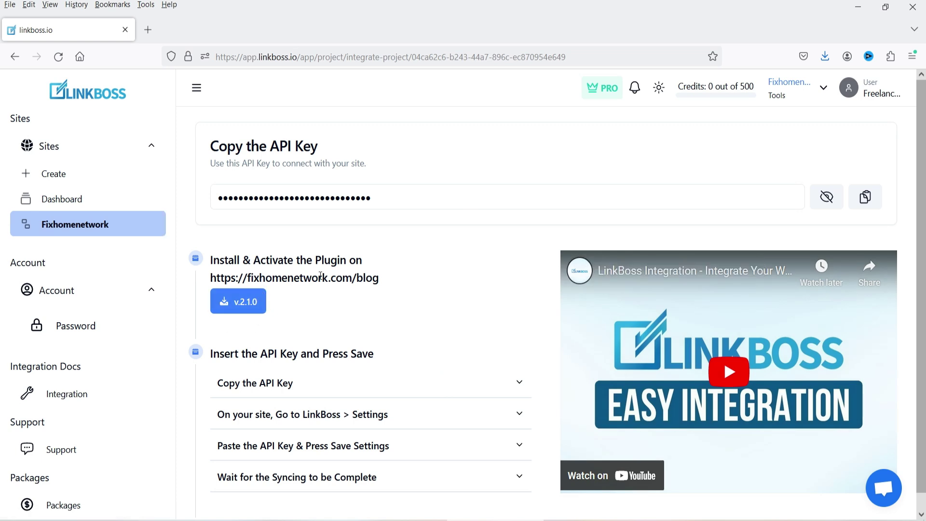
click(240, 303)
click(362, 282)
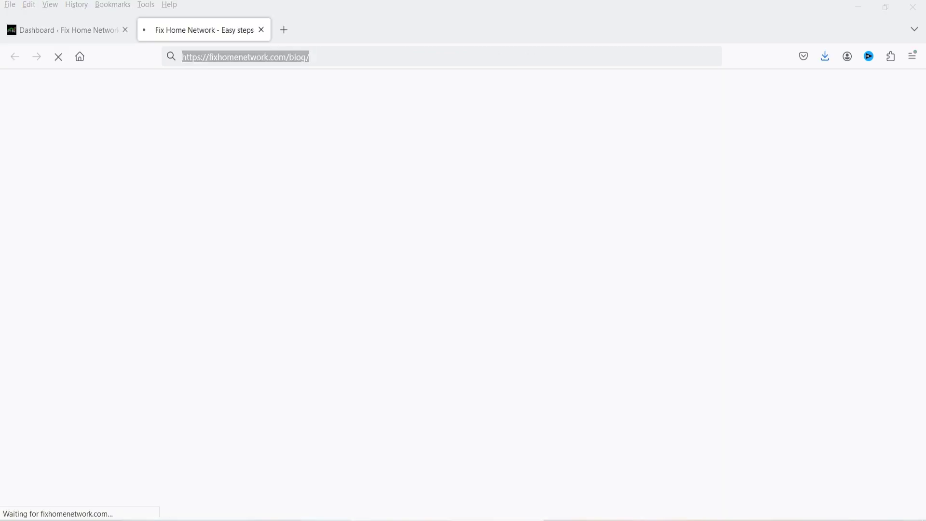
Step: Upload the linkboss zip under Plugins > Add New Plugin, install it and activate it
click(70, 30)
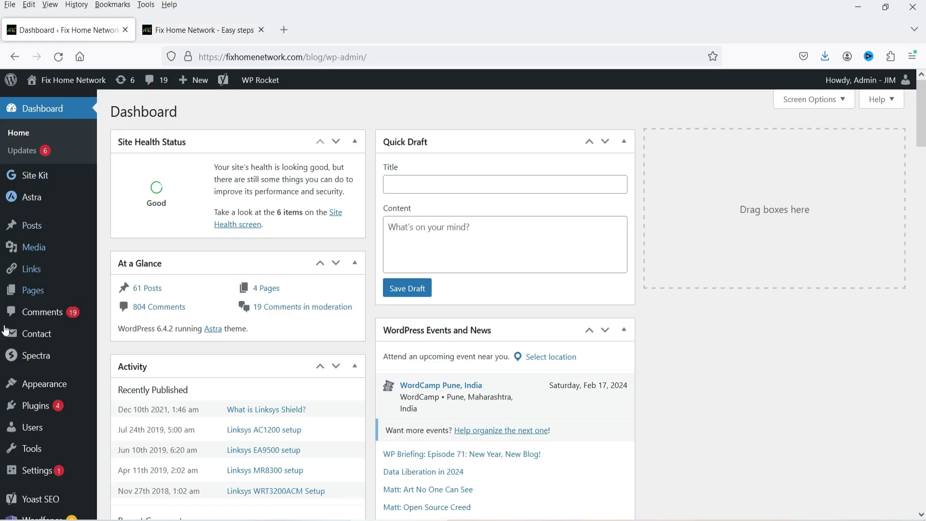
mouse_move(35, 408)
click(122, 425)
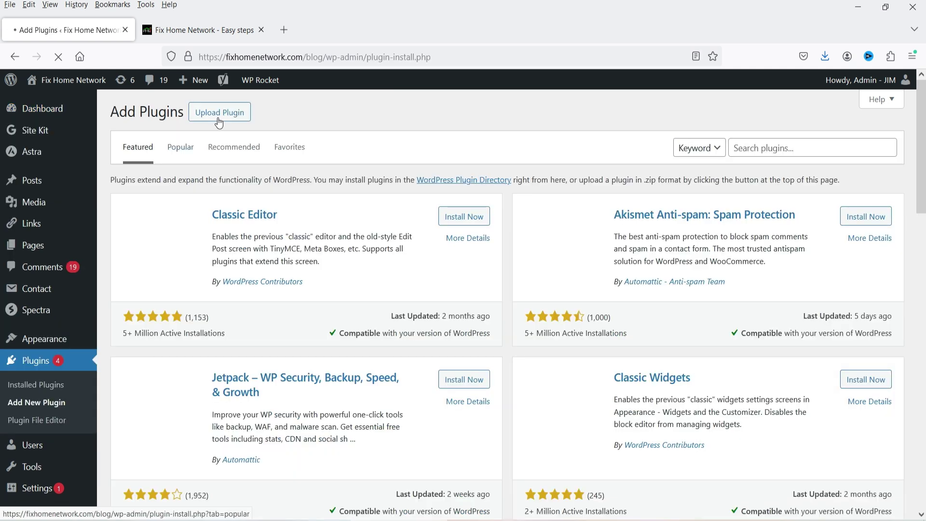
click(220, 113)
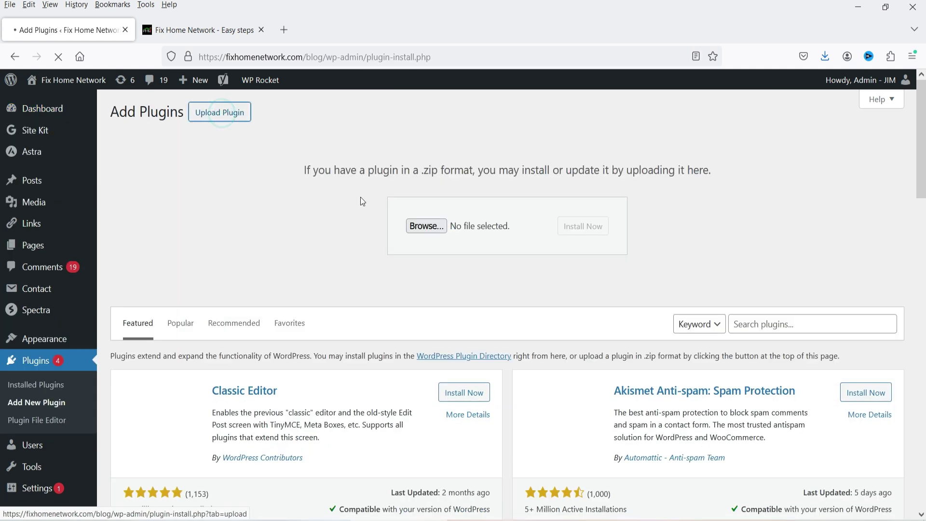
click(426, 225)
double_click(289, 120)
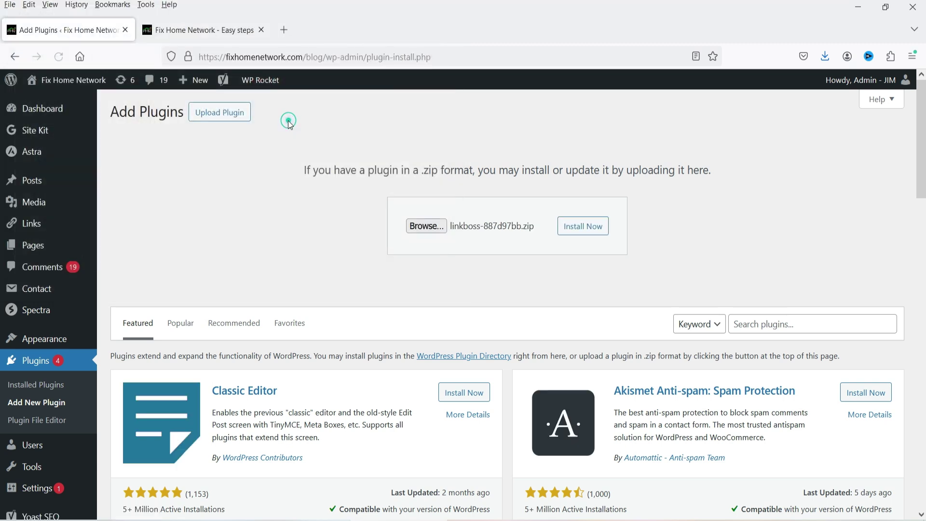
click(583, 227)
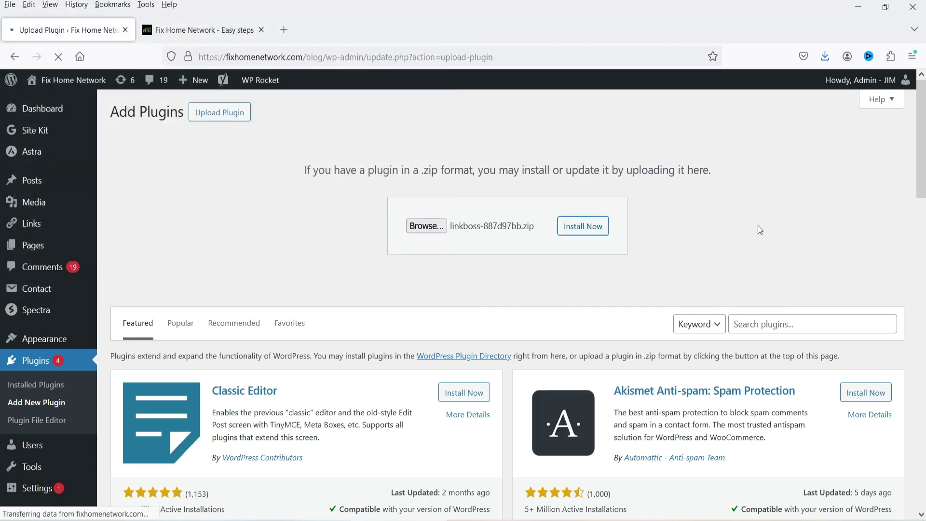
click(131, 202)
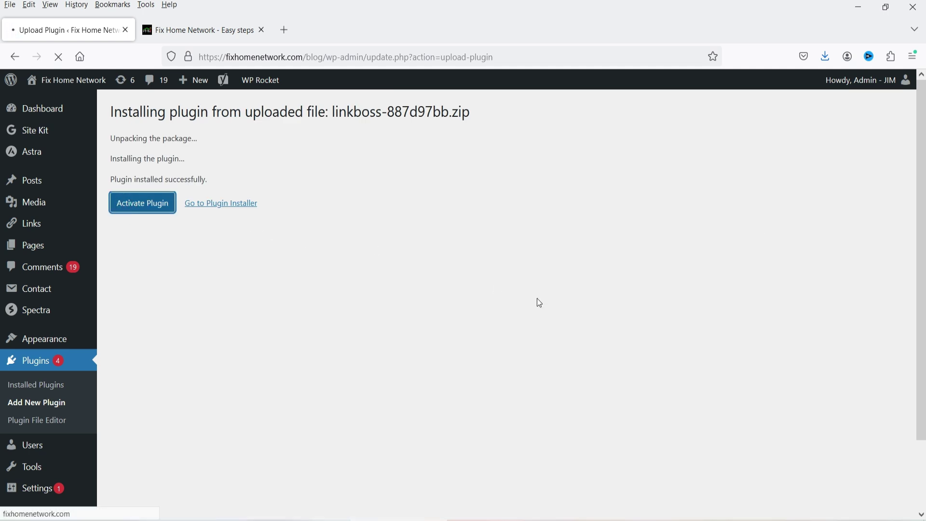
scroll(34, 243, down, 2)
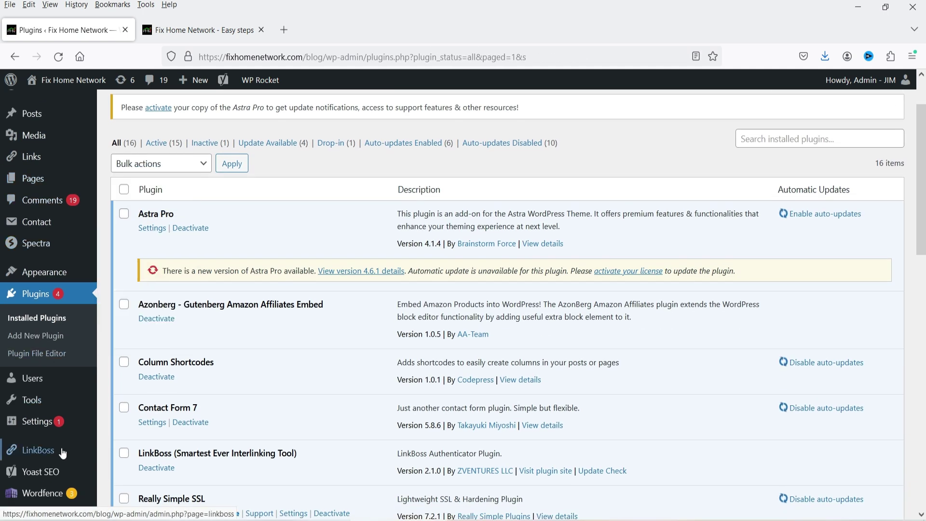
Step: Go to the LinkBoss plugin's Settings page in WordPress
click(61, 451)
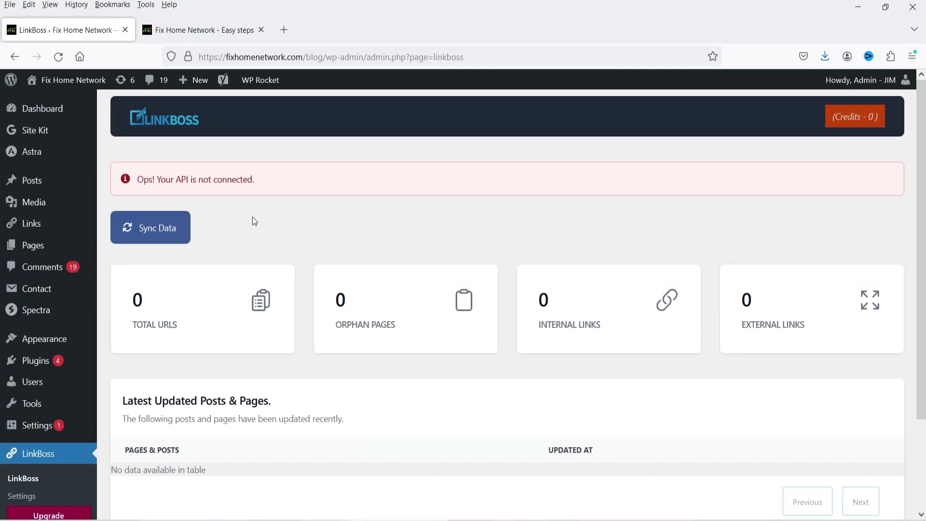
scroll(554, 242, down, 3)
click(35, 385)
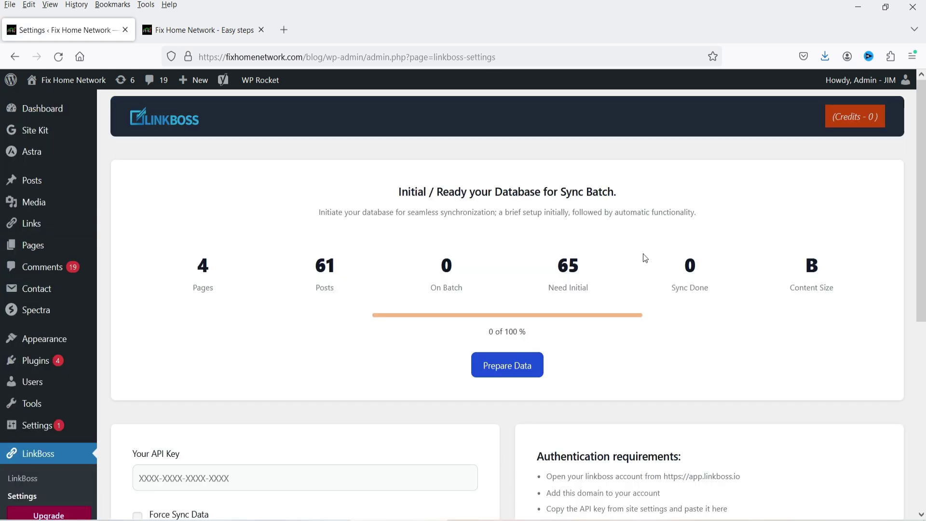
scroll(658, 270, down, 5)
scroll(545, 316, up, 5)
scroll(406, 229, down, 5)
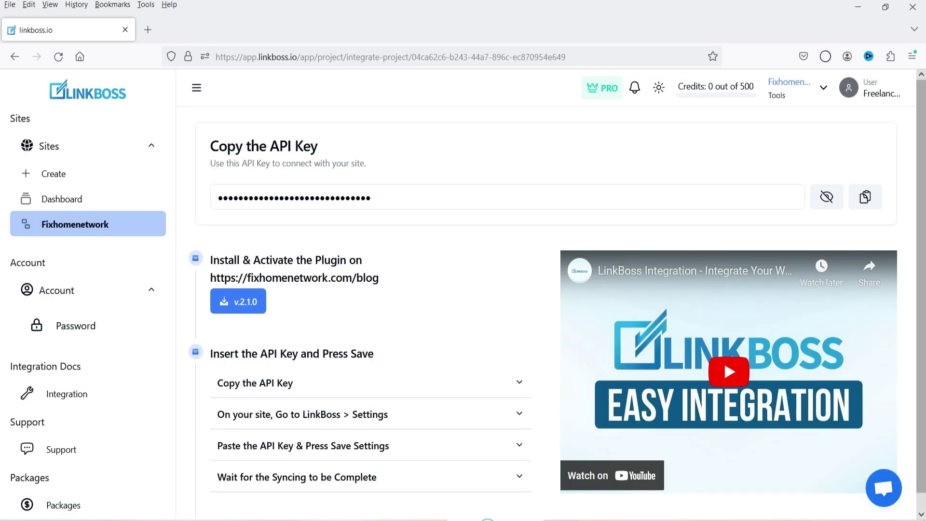
Step: Paste the site's API key, tick Force Sync Data, and save settings to sync
click(865, 197)
key(alt+Tab)
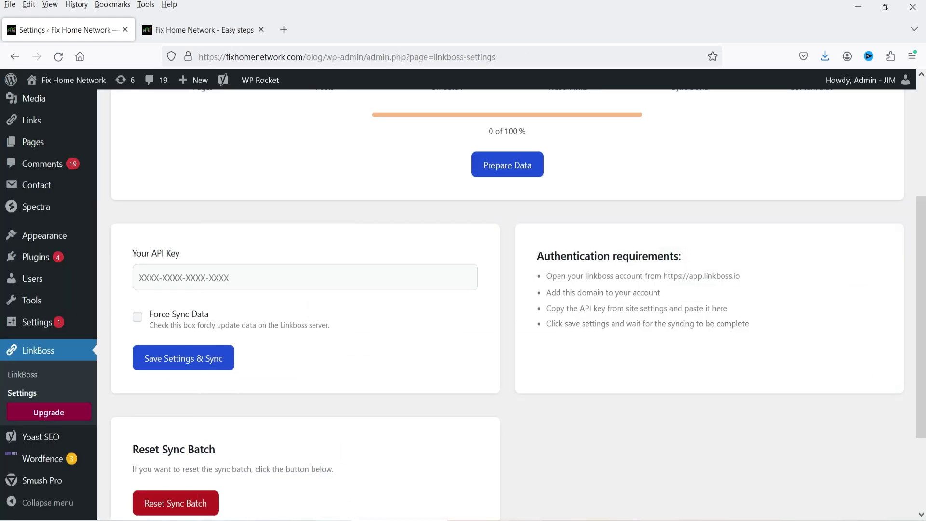
click(201, 272)
key(ctrl+v)
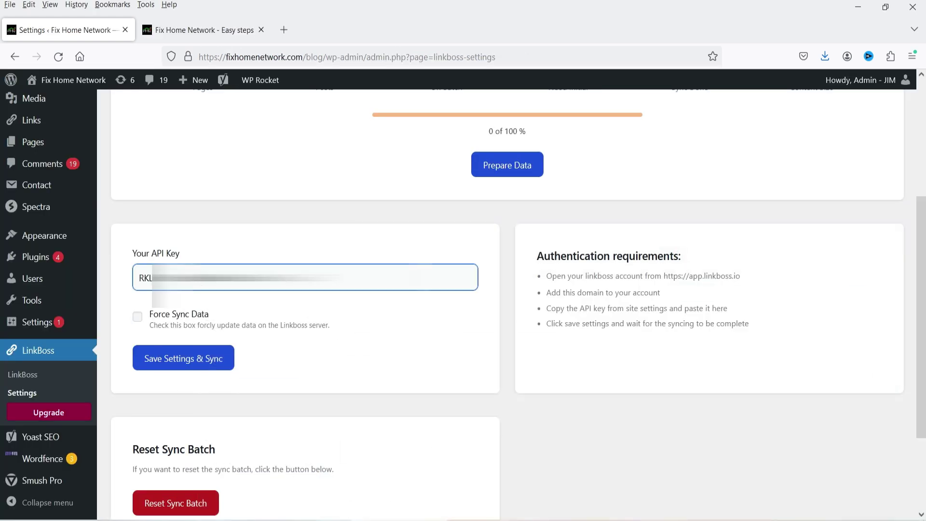
click(137, 316)
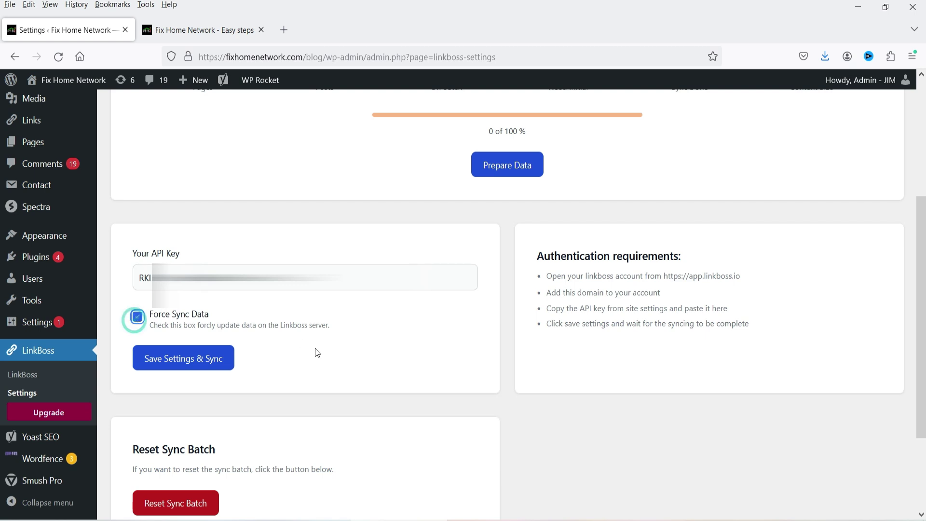
click(184, 365)
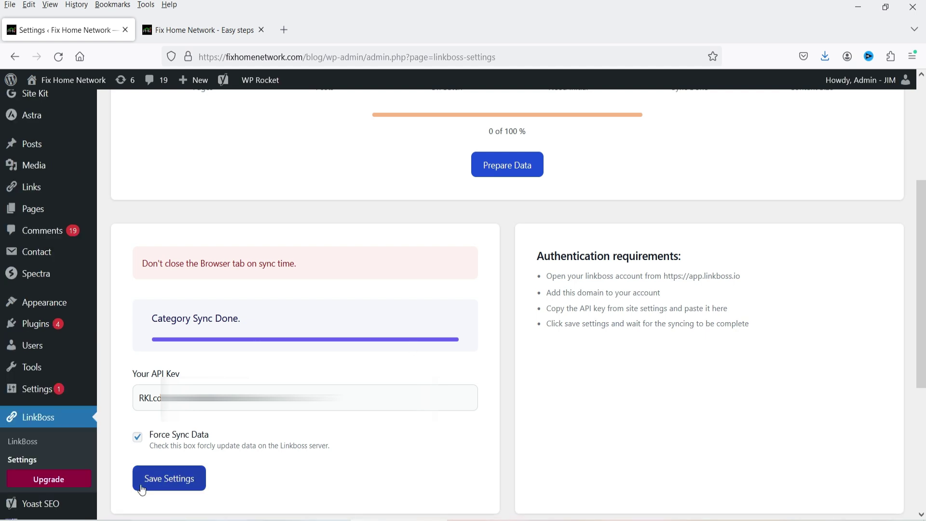
click(28, 447)
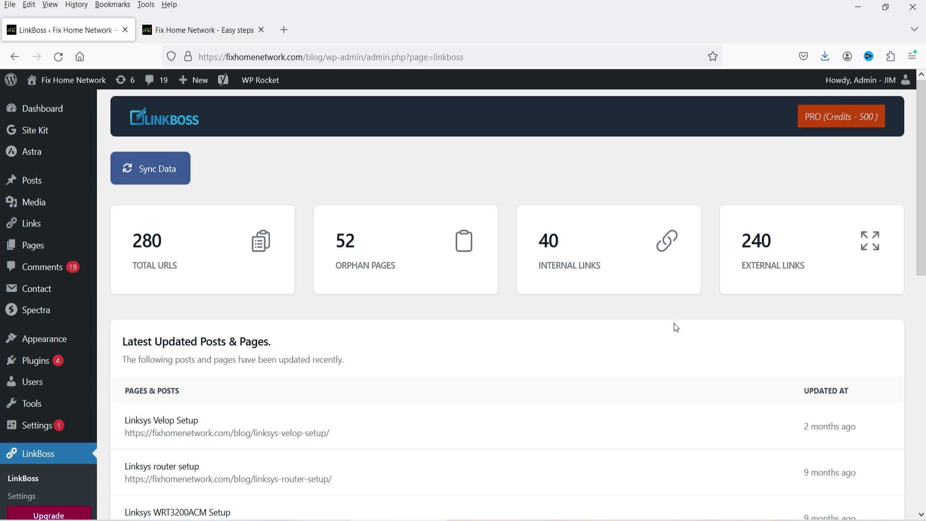
Step: Switch from the synced WordPress stats back to the linkboss.io app window
key(alt+Tab)
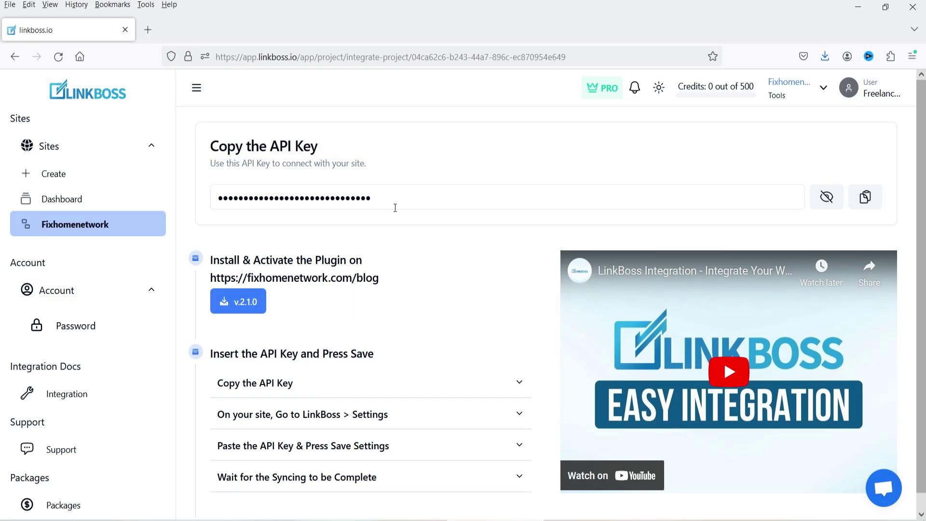
Step: Open the Fixhomenetwork project's Tools page and scroll down to the Bulk and Report cards
click(57, 147)
click(53, 146)
click(62, 199)
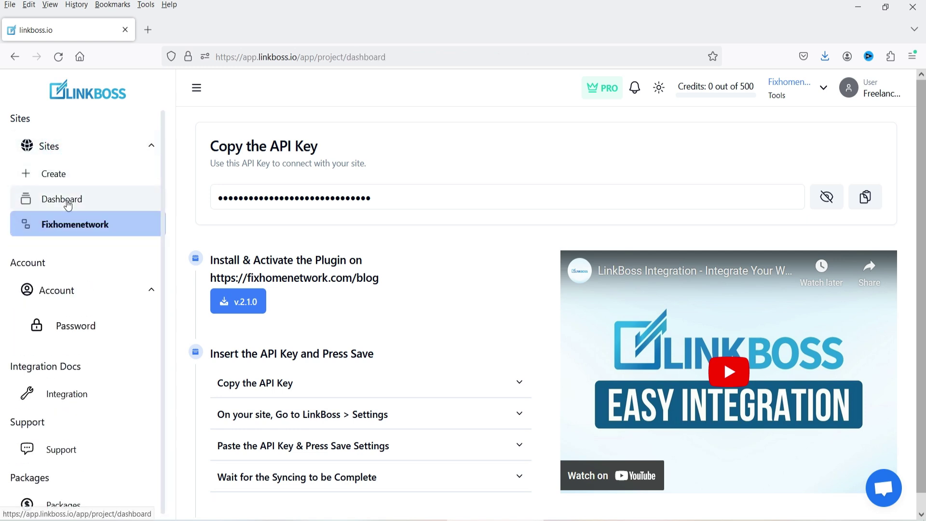
click(58, 56)
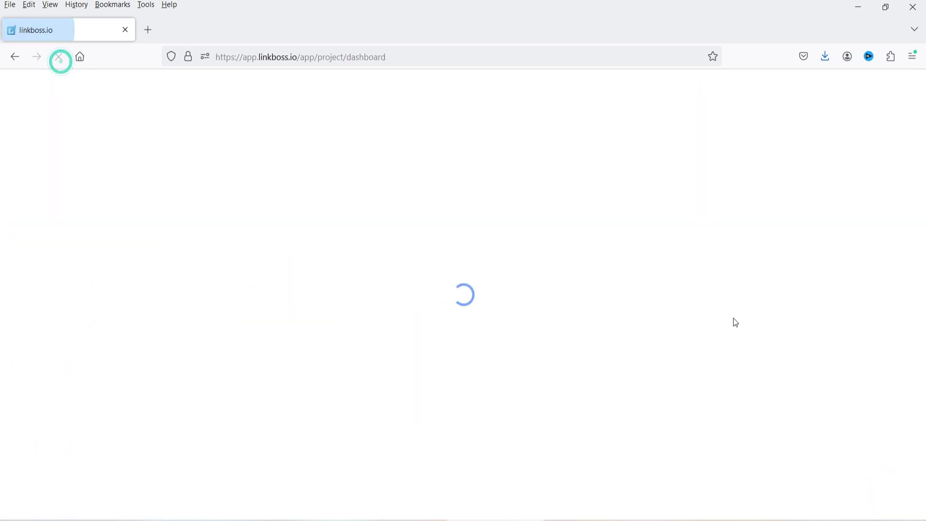
click(465, 347)
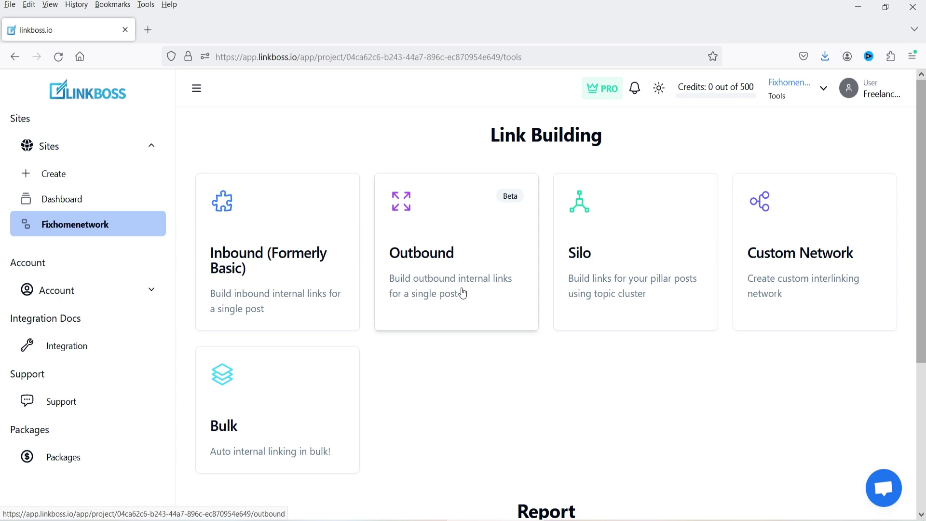
click(605, 273)
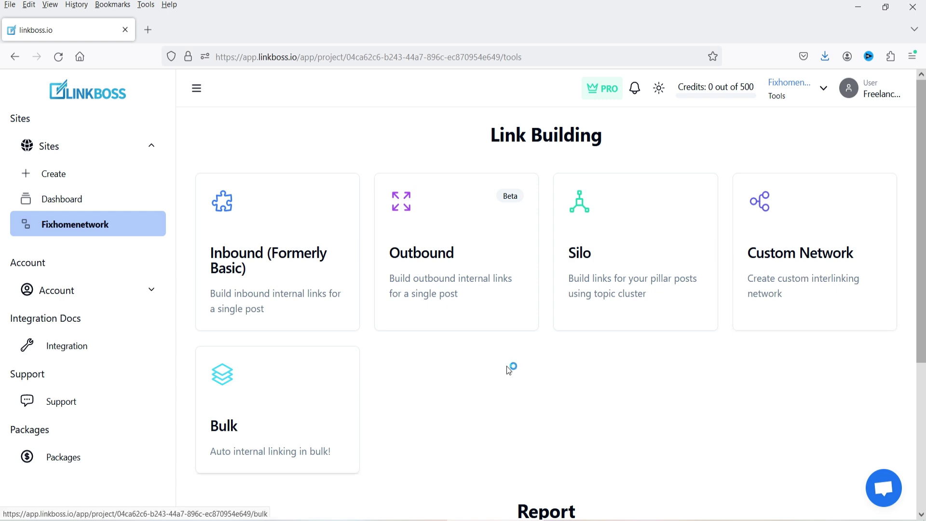
scroll(521, 365, down, 2)
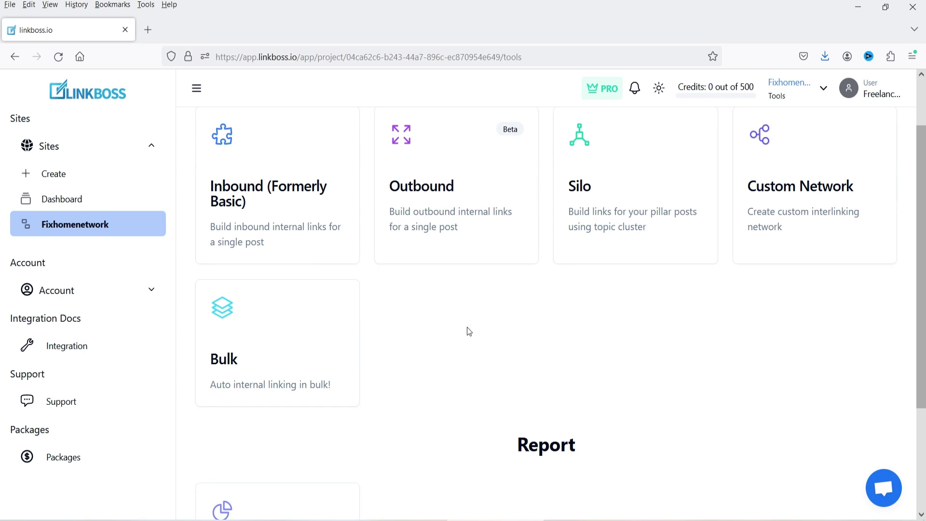
scroll(472, 322, down, 3)
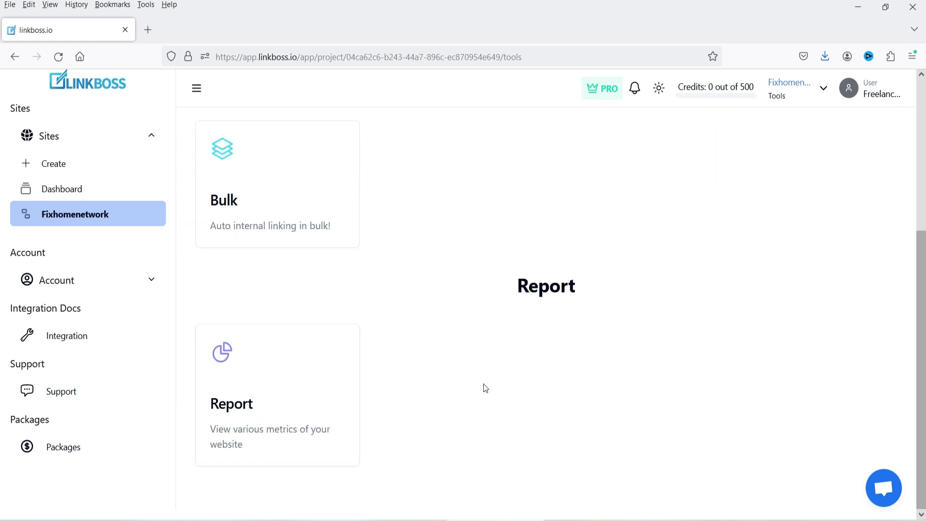
click(269, 426)
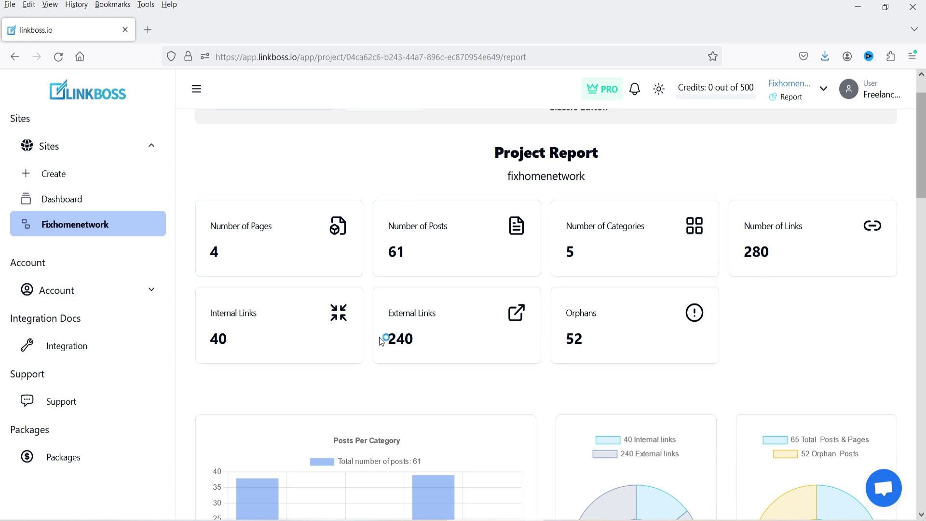
scroll(815, 311, down, 4)
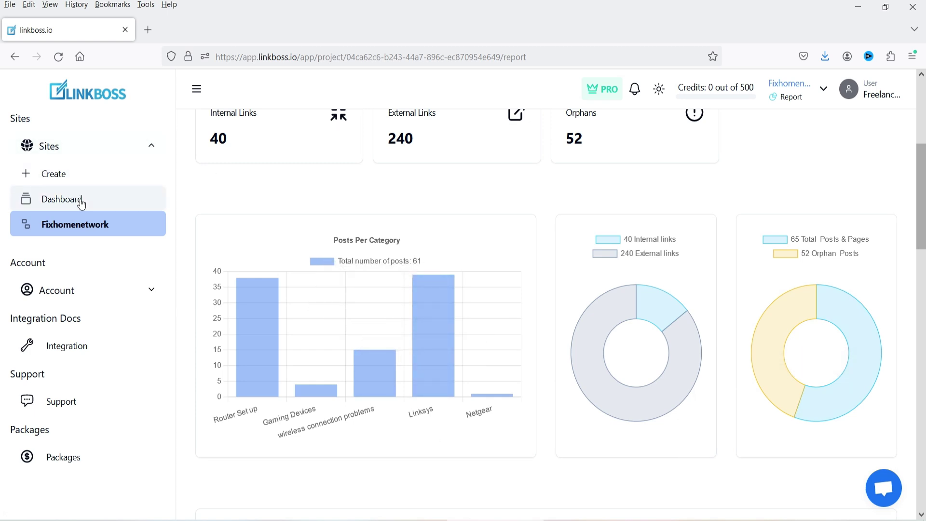
click(91, 226)
scroll(480, 303, up, 5)
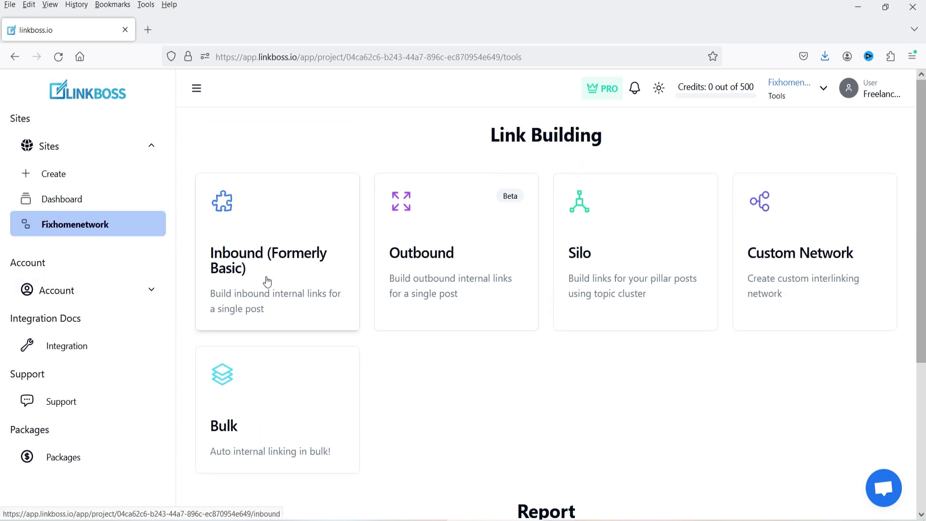
Step: Open the Inbound (Formerly Basic) tool, then view the Fix Home Network blog's post list
mouse_move(709, 90)
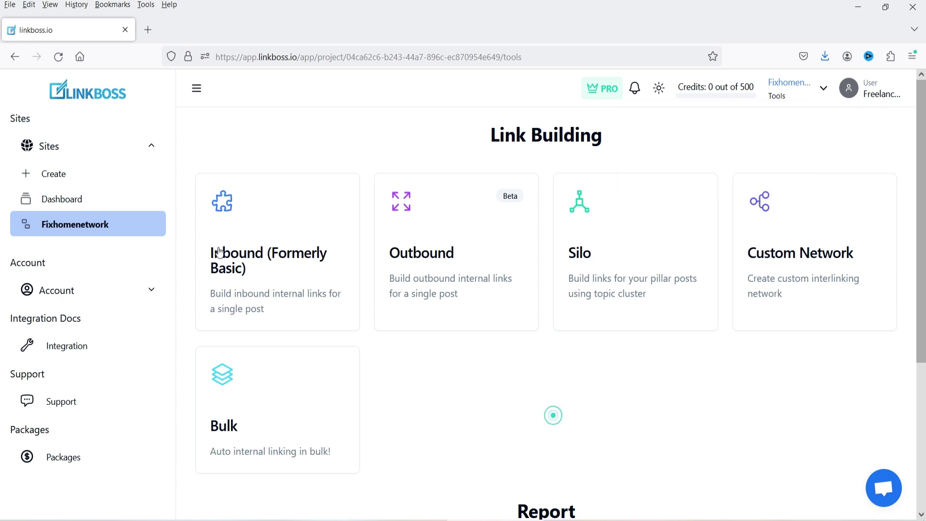
click(256, 250)
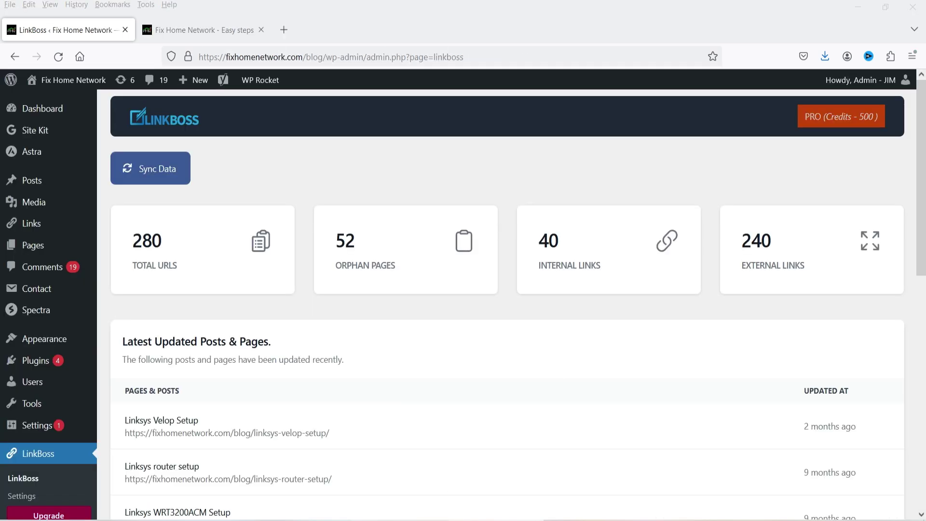
click(203, 30)
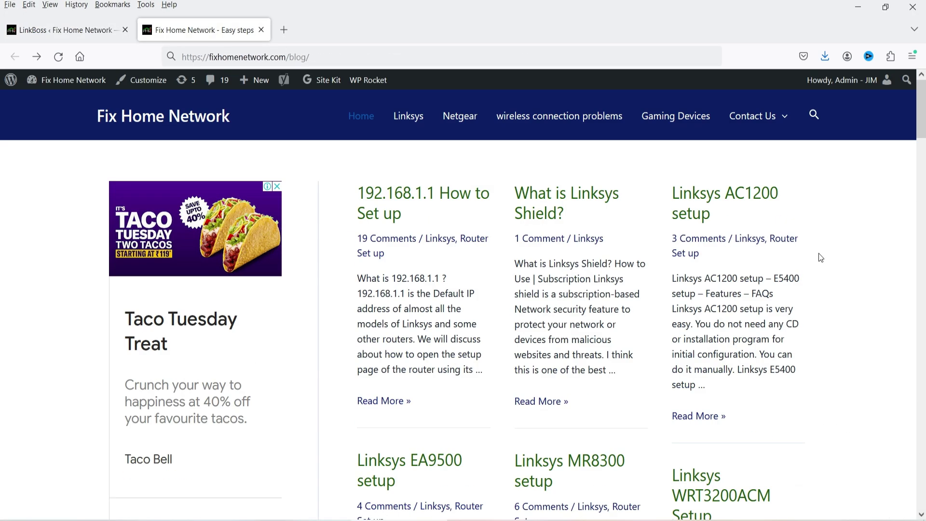
scroll(810, 251, down, 12)
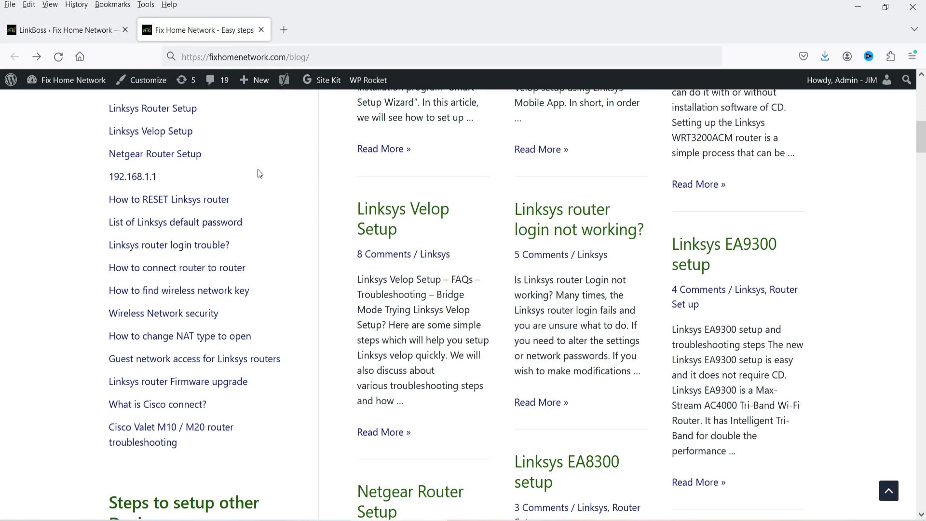
Step: Copy the Linksys Velop Setup post's link and view that post in a new tab
right_click(381, 213)
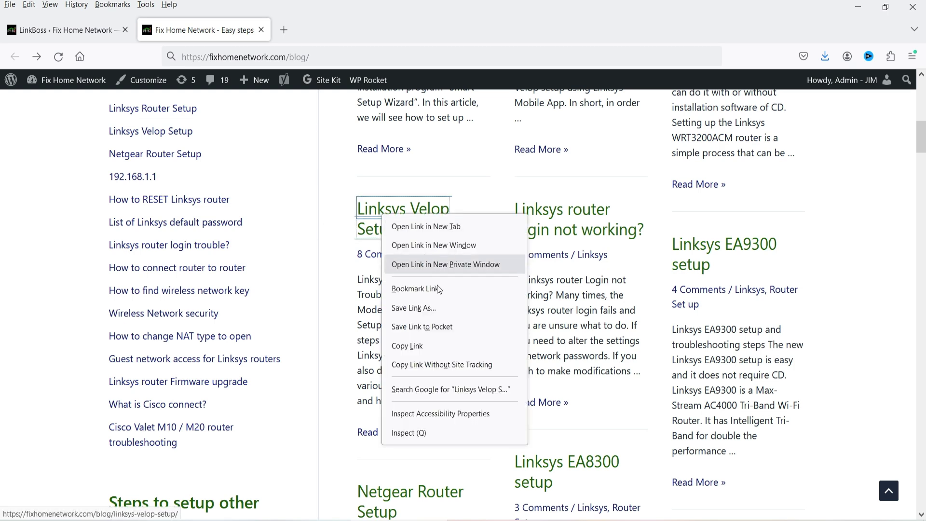
click(446, 350)
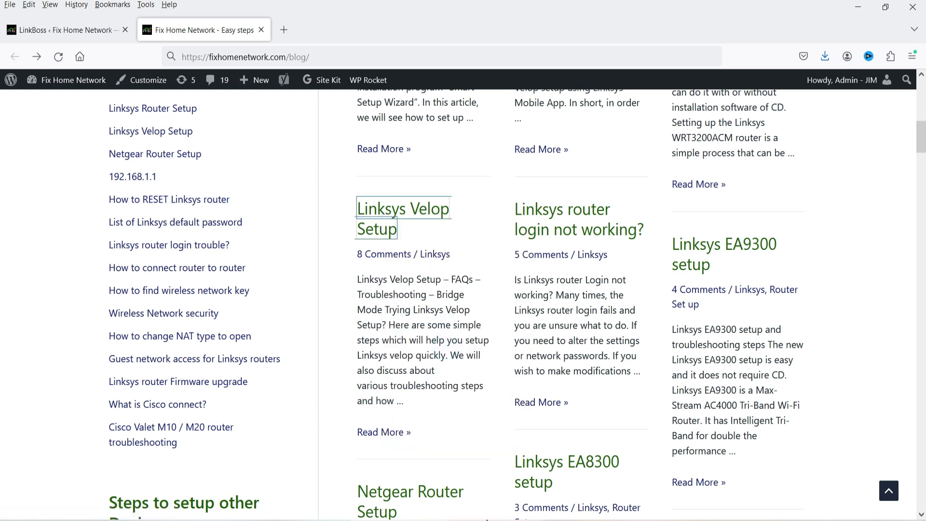
right_click(395, 219)
click(417, 230)
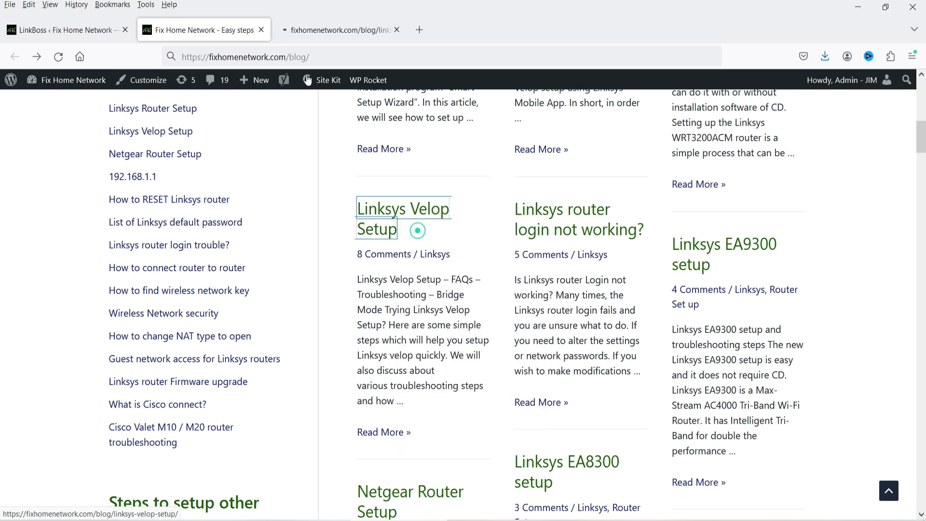
click(320, 32)
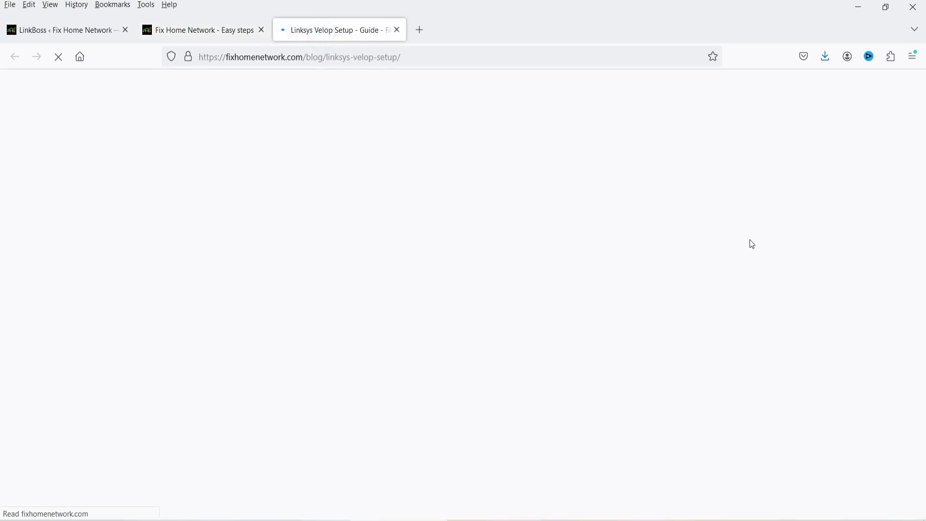
scroll(434, 237, down, 10)
scroll(435, 239, down, 15)
scroll(439, 221, up, 13)
scroll(441, 214, up, 8)
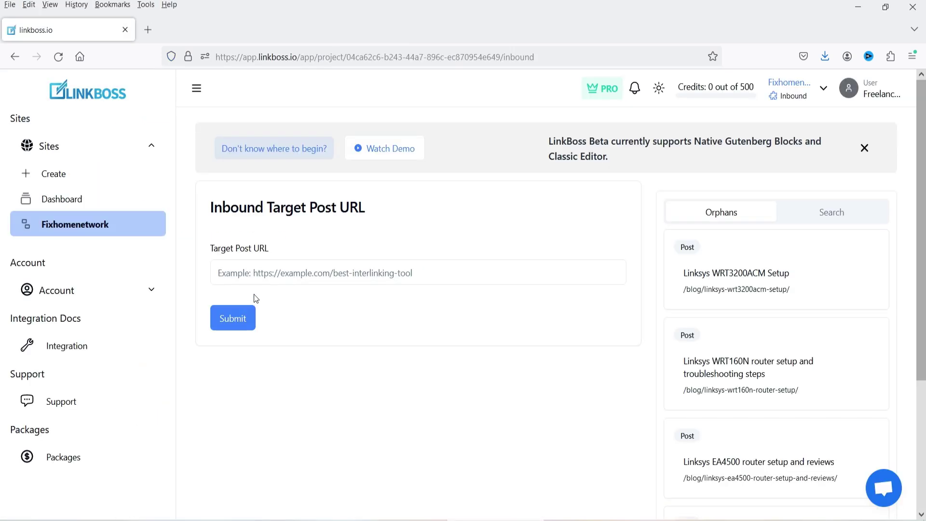
Step: Submit the Linksys Velop Setup URL as Target Post and review its 2 inbound links
click(265, 274)
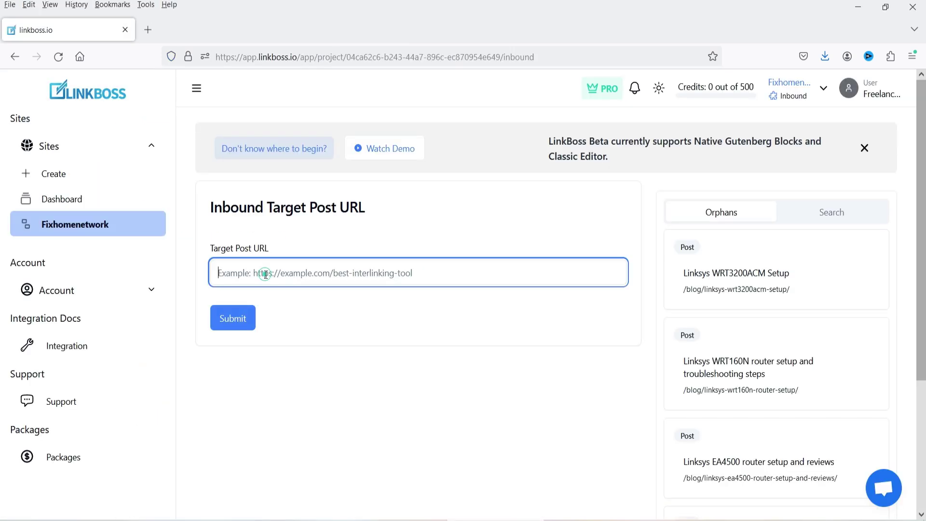
key(ctrl+v)
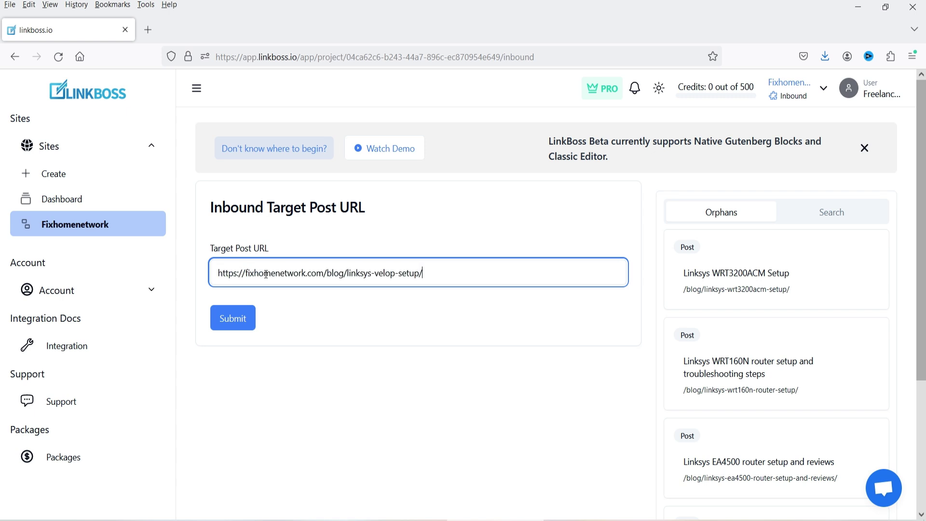
click(233, 317)
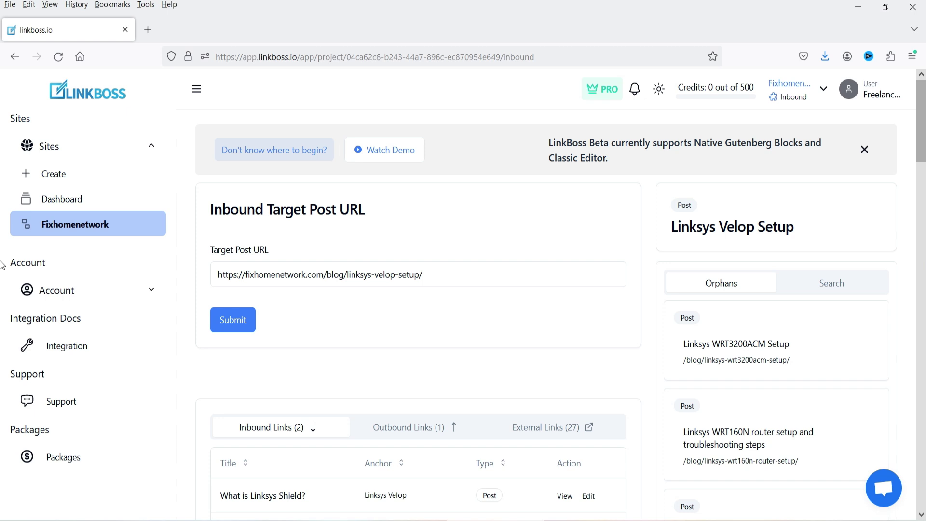
scroll(652, 314, down, 4)
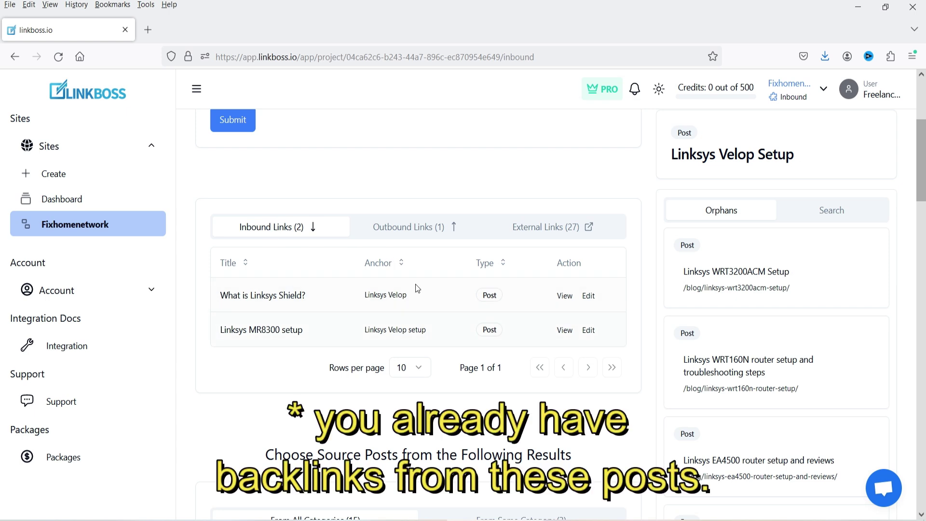
drag(415, 297, 368, 295)
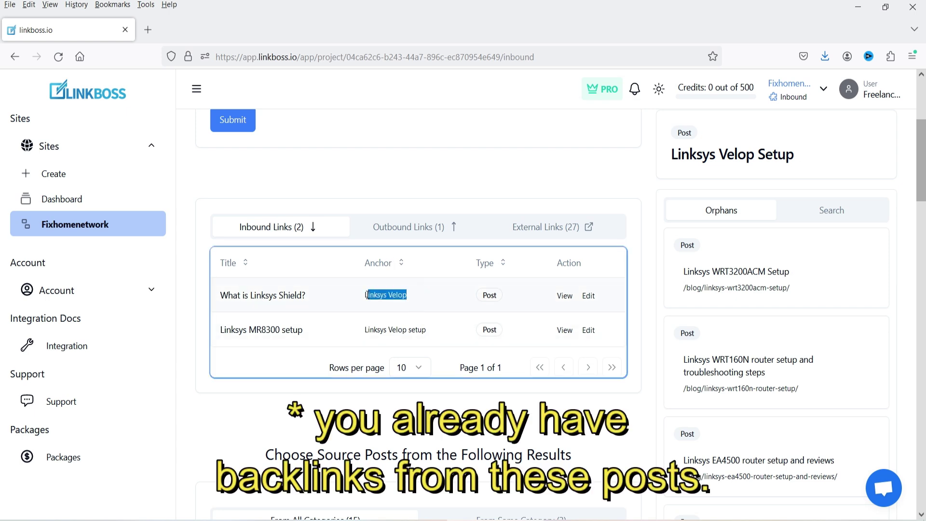
scroll(332, 214, up, 3)
click(502, 207)
key(ctrl+a)
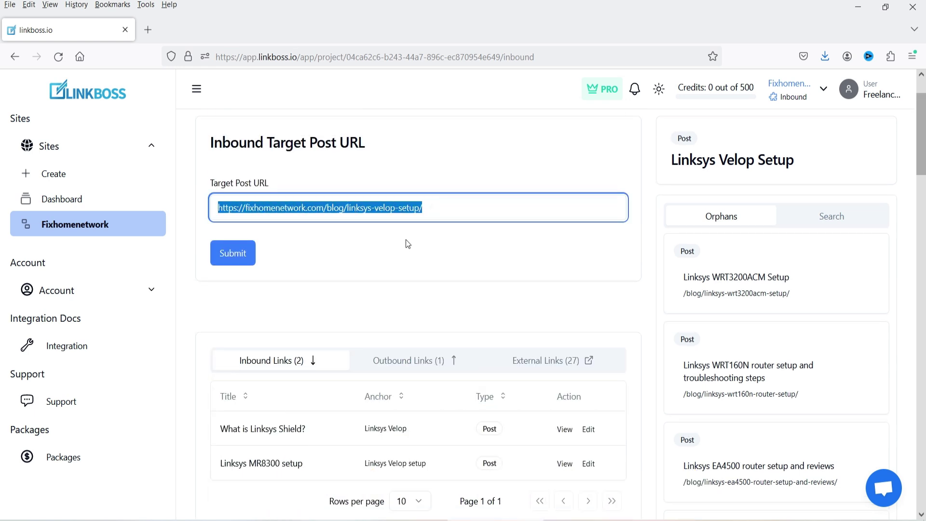
scroll(405, 238, down, 7)
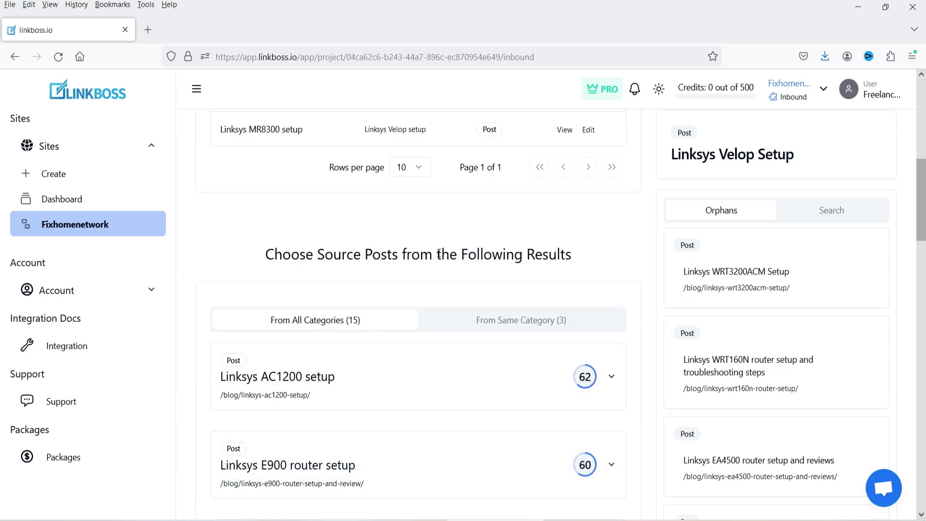
Step: Scroll through the suggested source posts, then show the post's 27 external links
scroll(417, 244, down, 3)
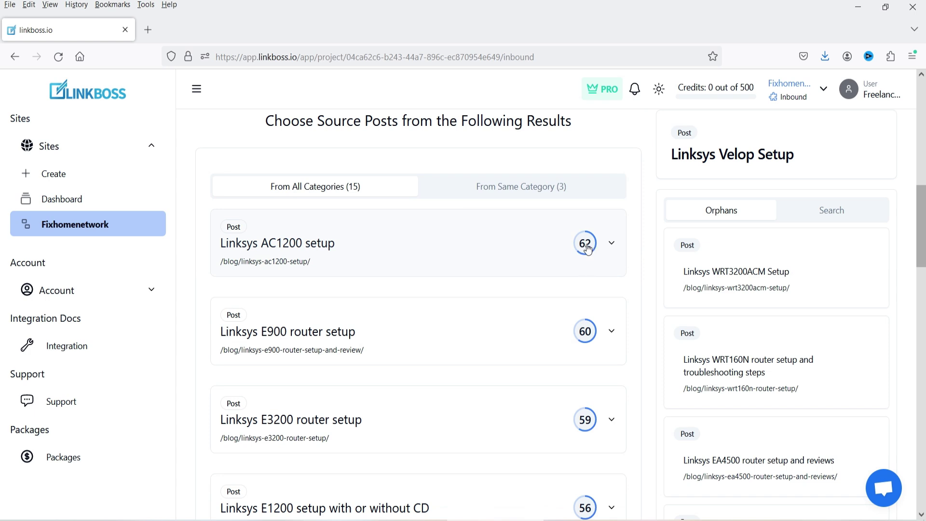
scroll(583, 255, down, 10)
scroll(584, 256, down, 10)
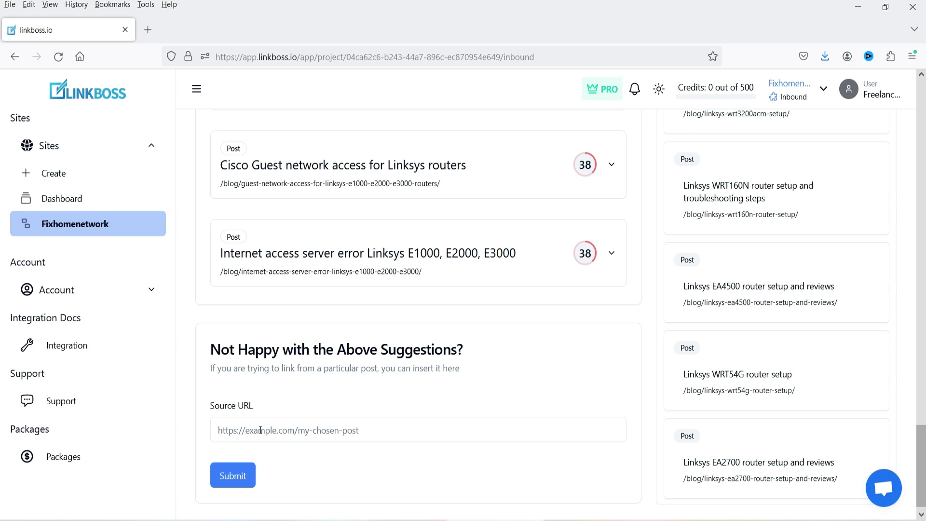
scroll(767, 297, up, 8)
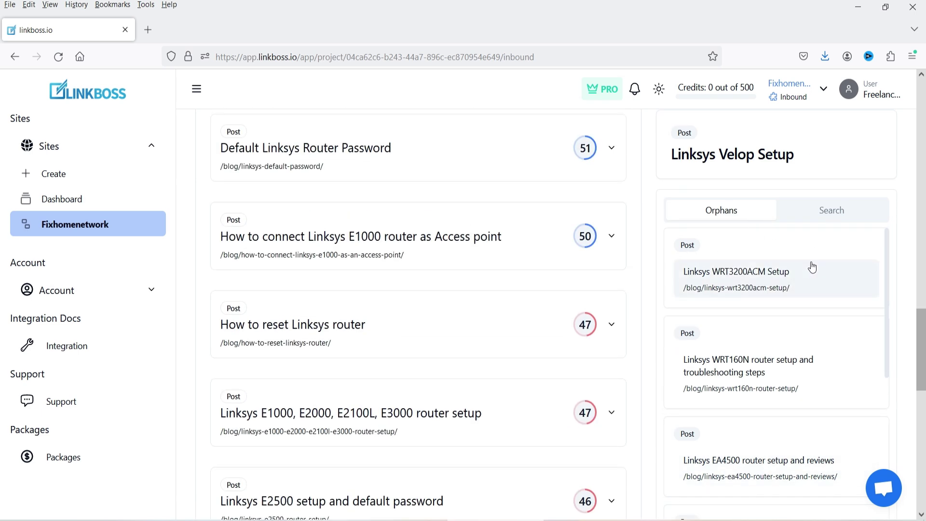
scroll(393, 201, up, 5)
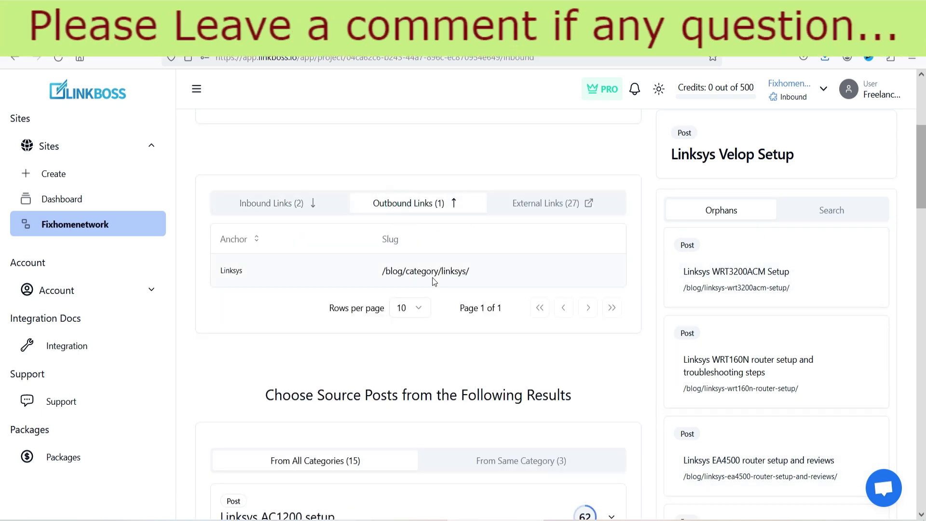
scroll(439, 222, up, 2)
click(546, 270)
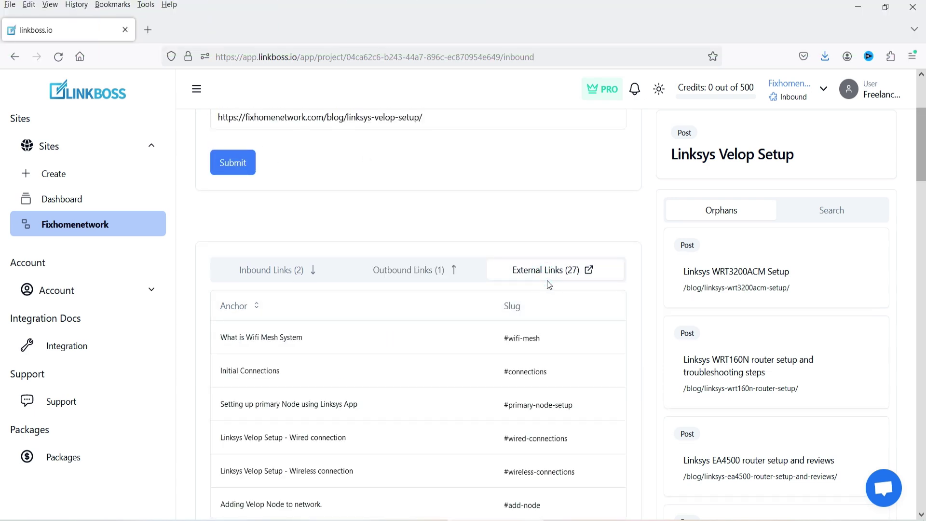
scroll(357, 306, down, 2)
scroll(411, 232, down, 10)
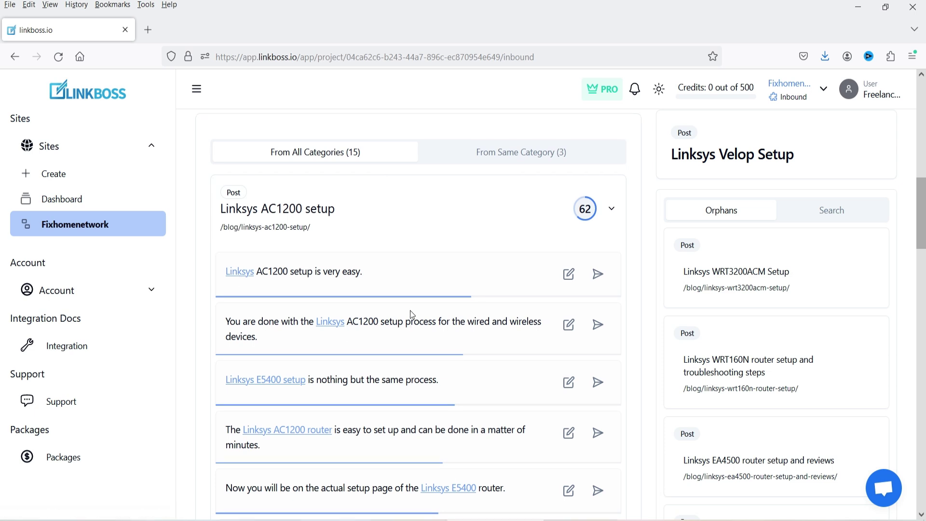
Step: Expand the Linksys E900 router setup post's suggestions and edit the 'Linksys AC1200 setup is very easy.' sentence
scroll(411, 316, down, 4)
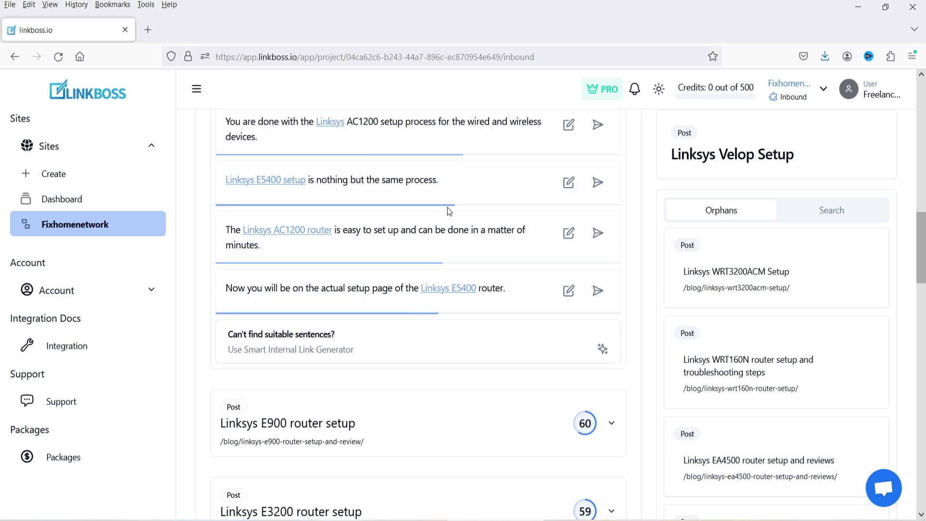
scroll(434, 202, down, 5)
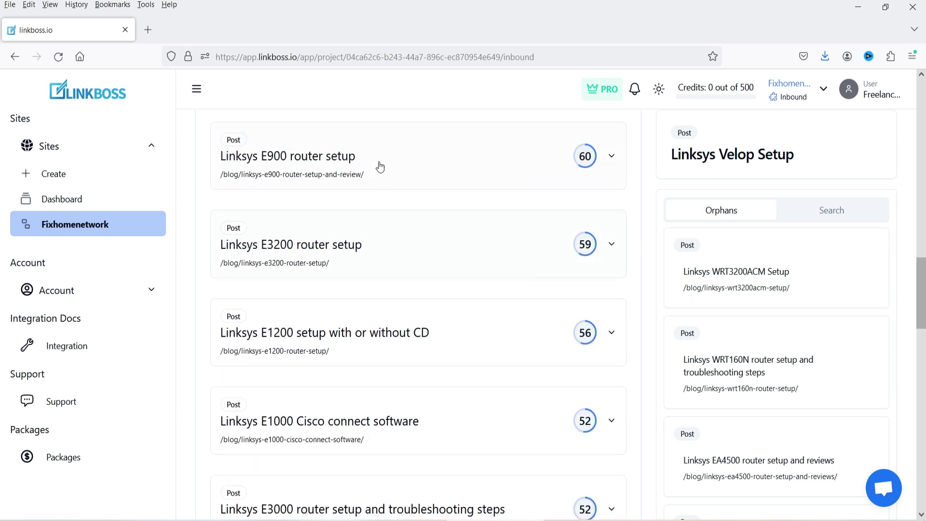
click(389, 159)
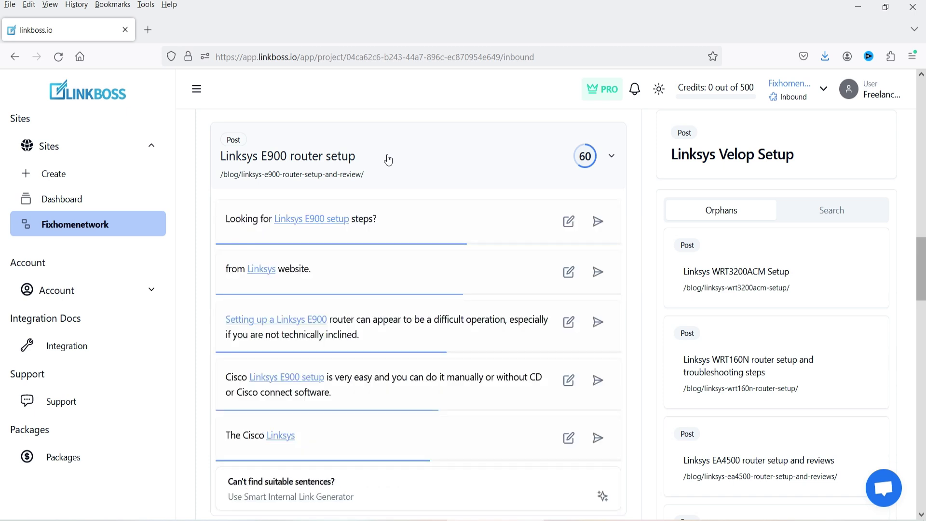
scroll(419, 198, up, 10)
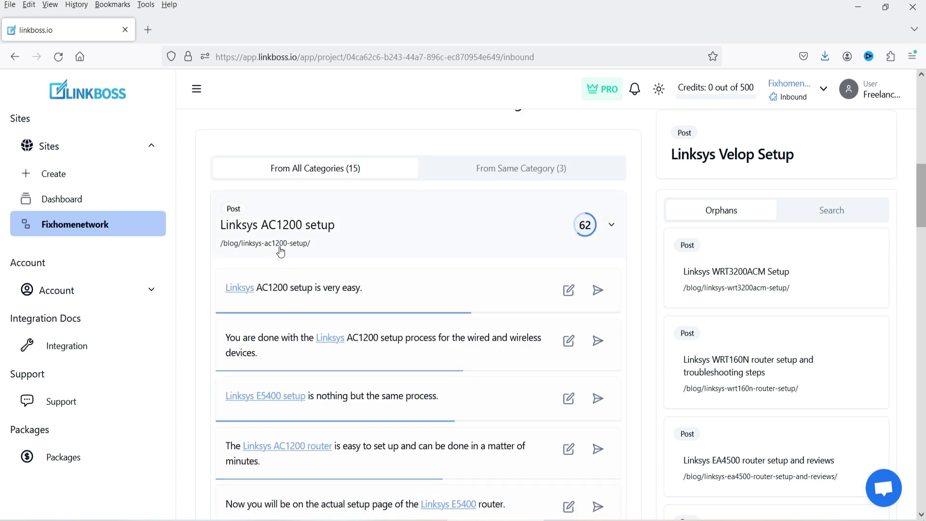
click(567, 290)
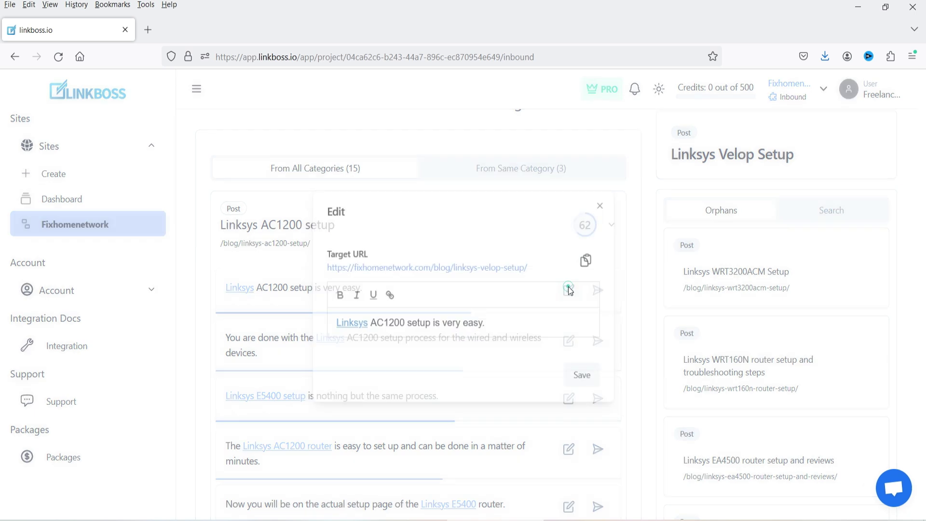
Step: Check the Linksys link, then send the AC1200 sentence's link to Linksys Velop Setup, using 1 credit
click(355, 326)
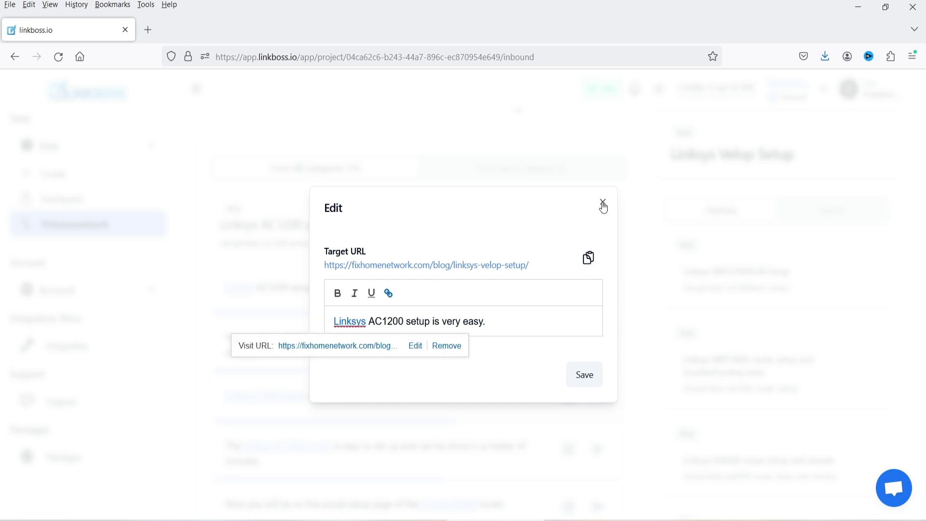
click(603, 201)
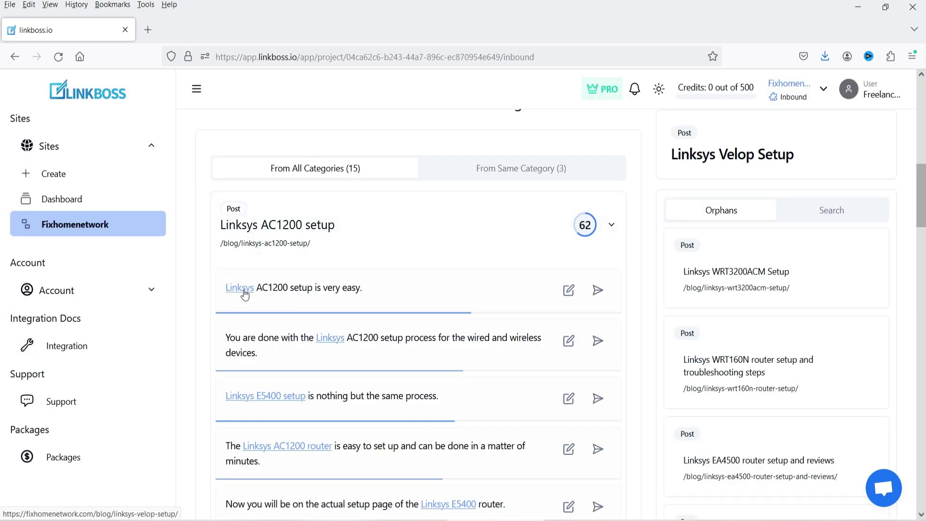
click(597, 290)
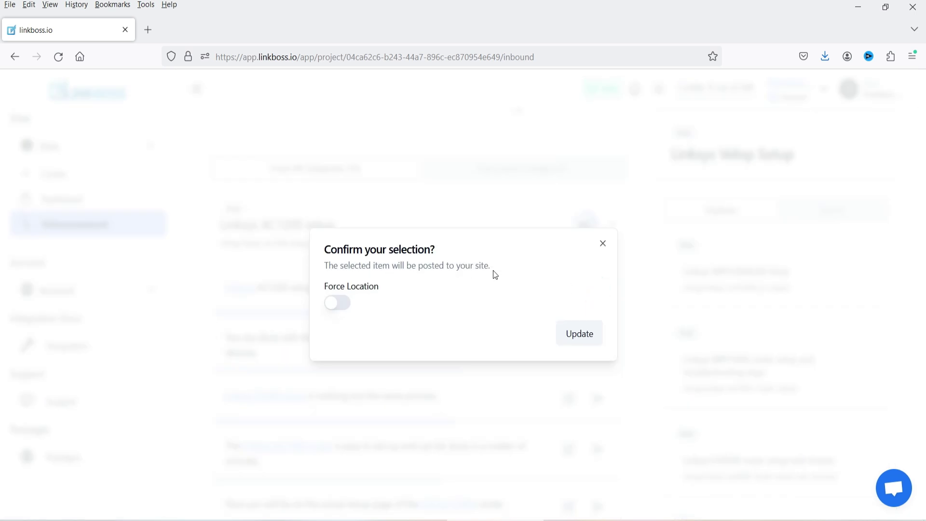
click(581, 339)
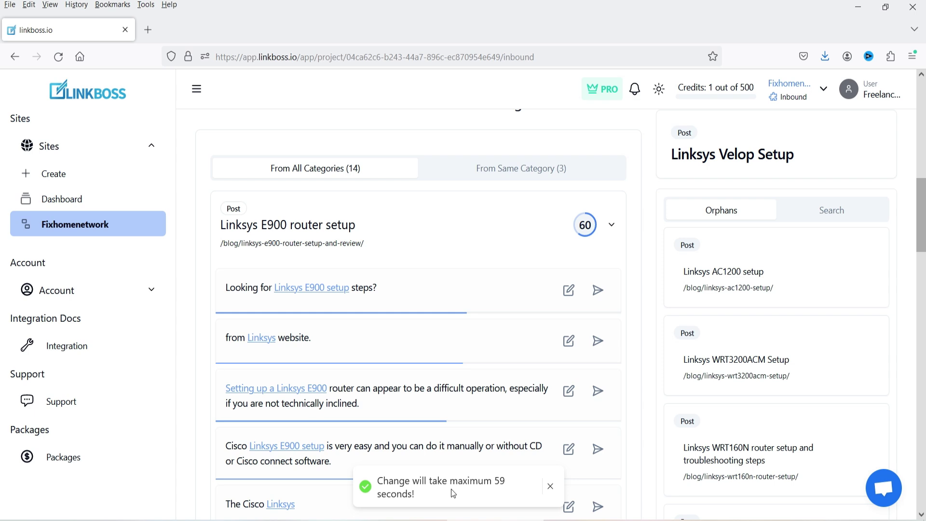
scroll(291, 261, up, 3)
mouse_move(713, 91)
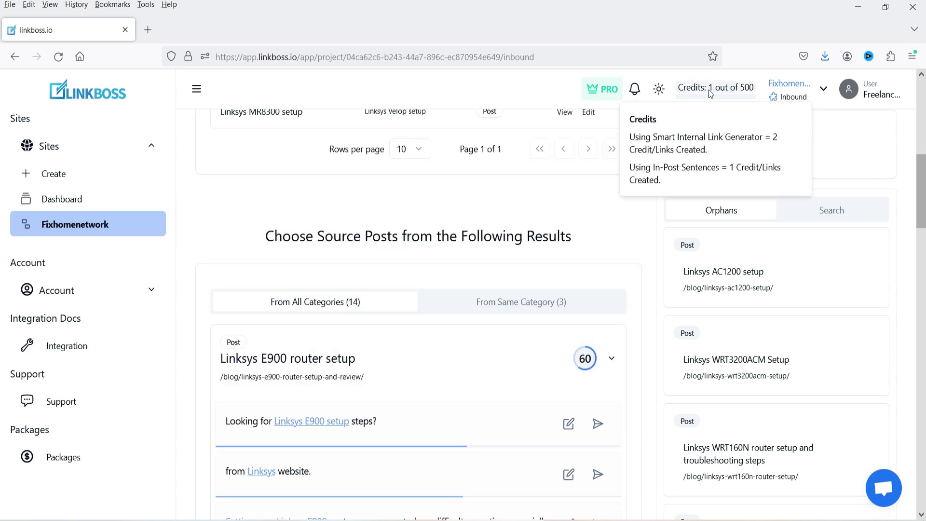
Step: Copy the Velop post URL from the blog and submit it as the Target Post URL
key(alt+Tab)
click(426, 50)
key(ctrl+c)
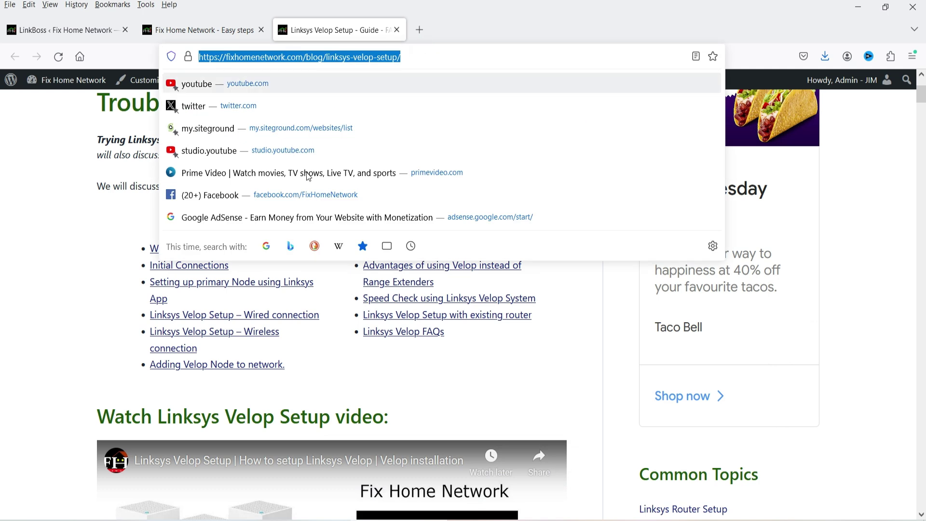
key(alt+Tab)
click(288, 276)
key(ctrl+v)
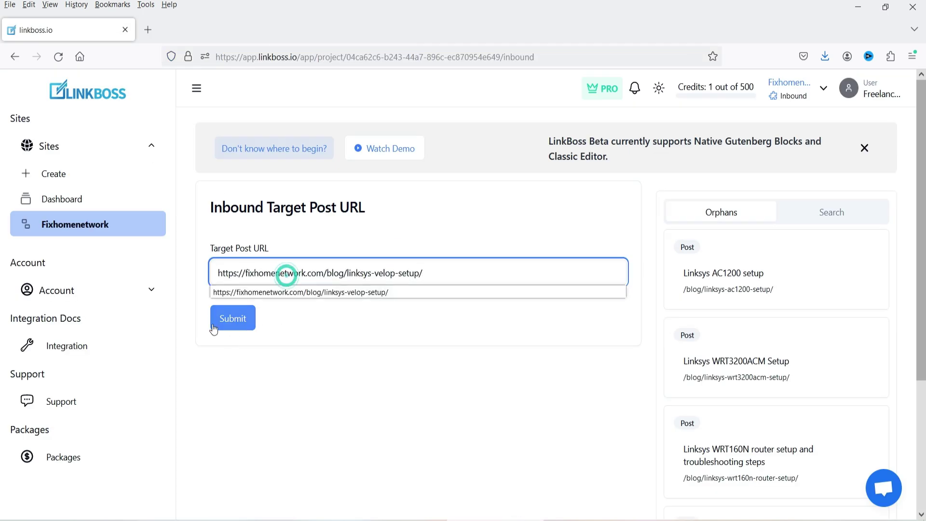
key(Return)
Step: Review the three inbound links, including the new Linksys AC1200 setup link with anchor Linksys
scroll(526, 265, down, 4)
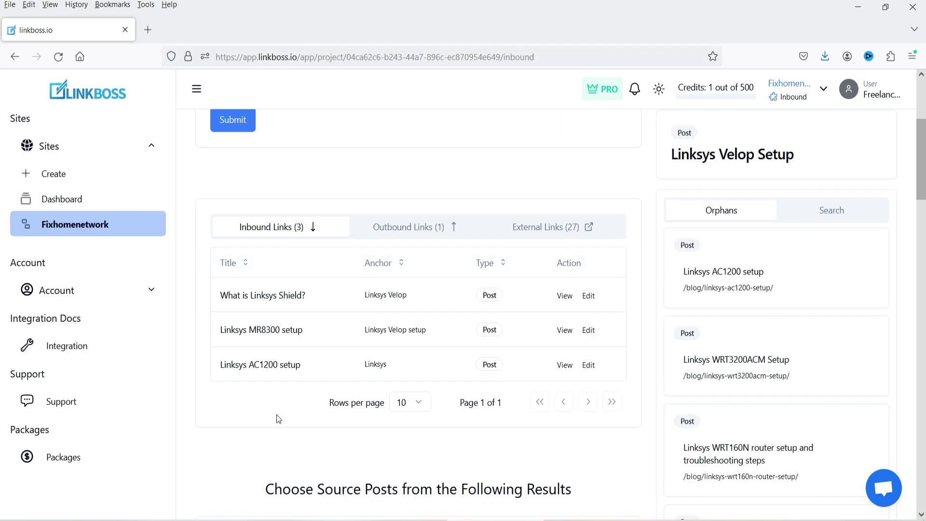
triple_click(222, 364)
click(224, 296)
drag(224, 295, 616, 337)
click(191, 305)
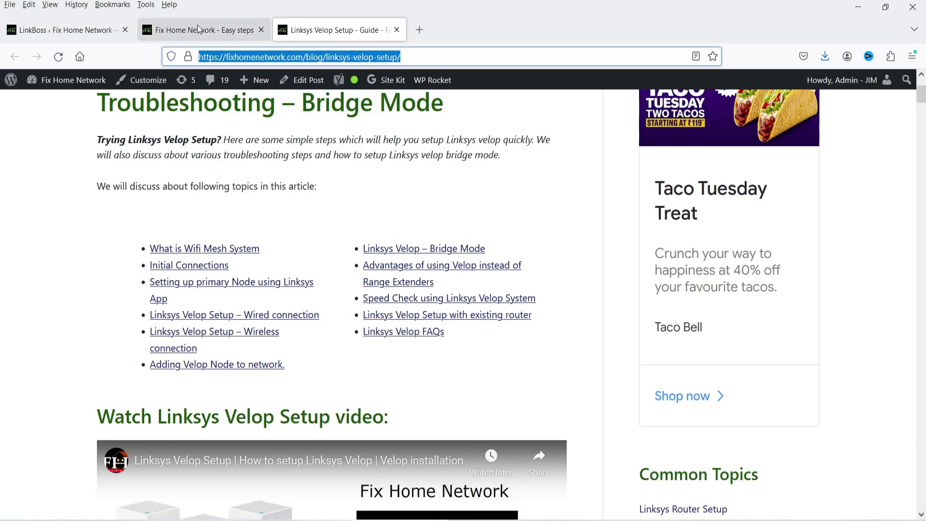
Step: Open the Linksys AC1200 setup article from the blog home page in a new tab
click(198, 30)
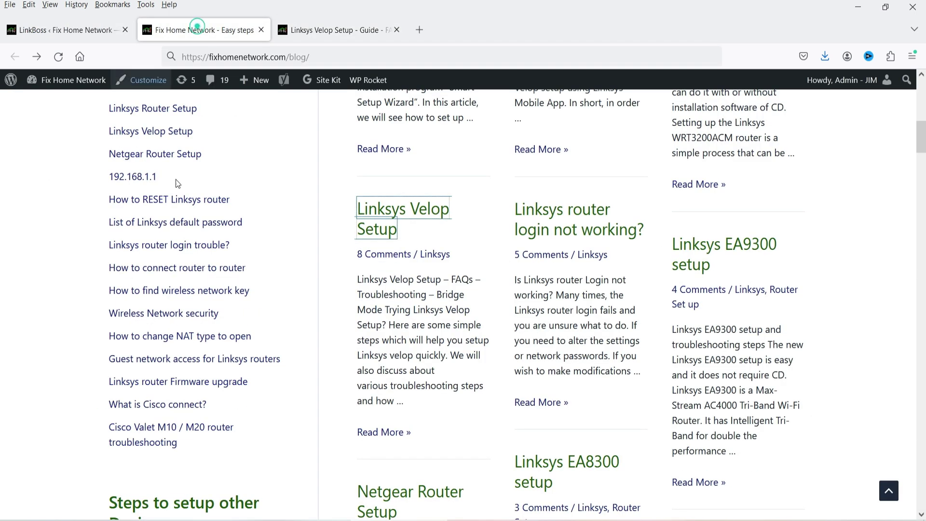
scroll(717, 196, up, 10)
right_click(717, 196)
click(762, 206)
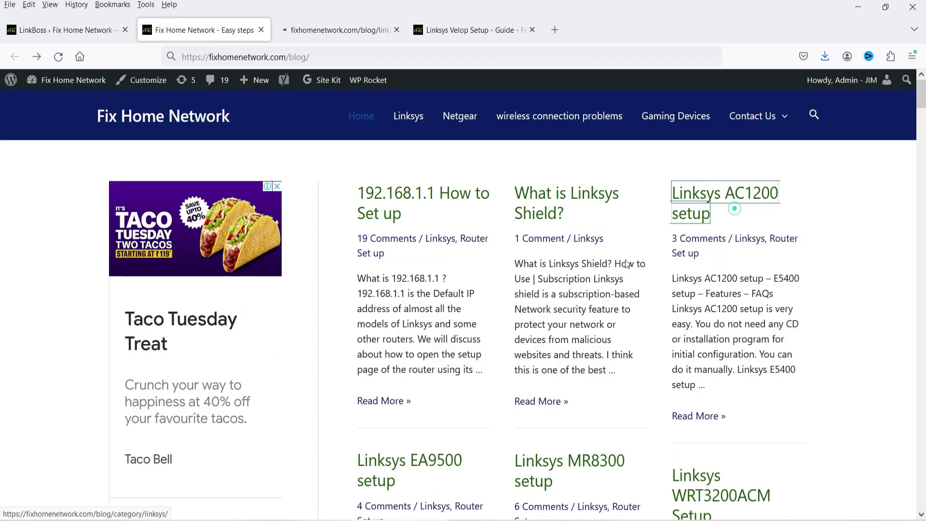
click(324, 34)
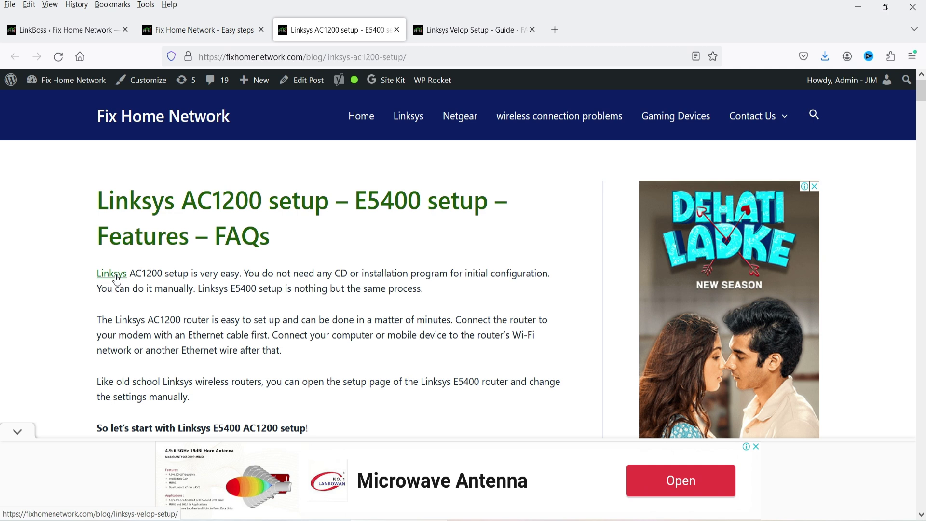
Step: Back in LinkBoss, switch to the Bulk tool and start a new bulk link job
key(alt+Tab)
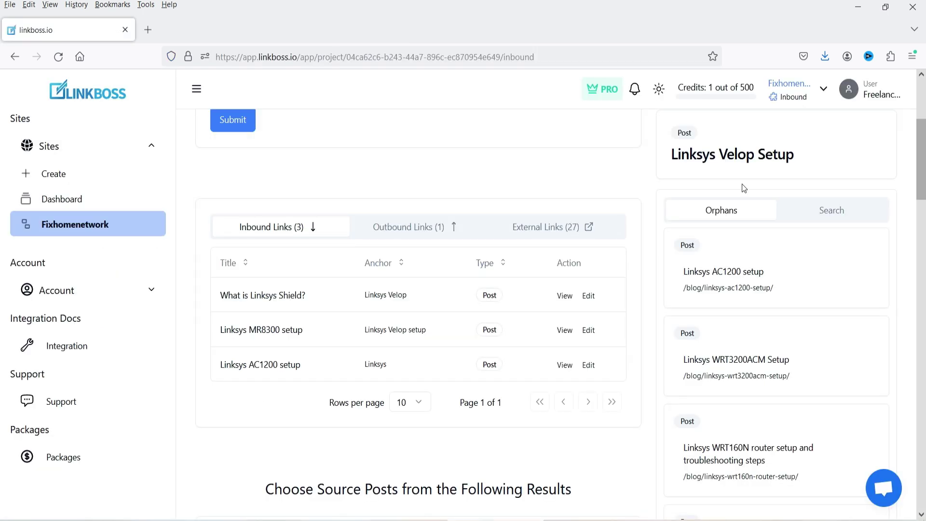
scroll(741, 184, up, 5)
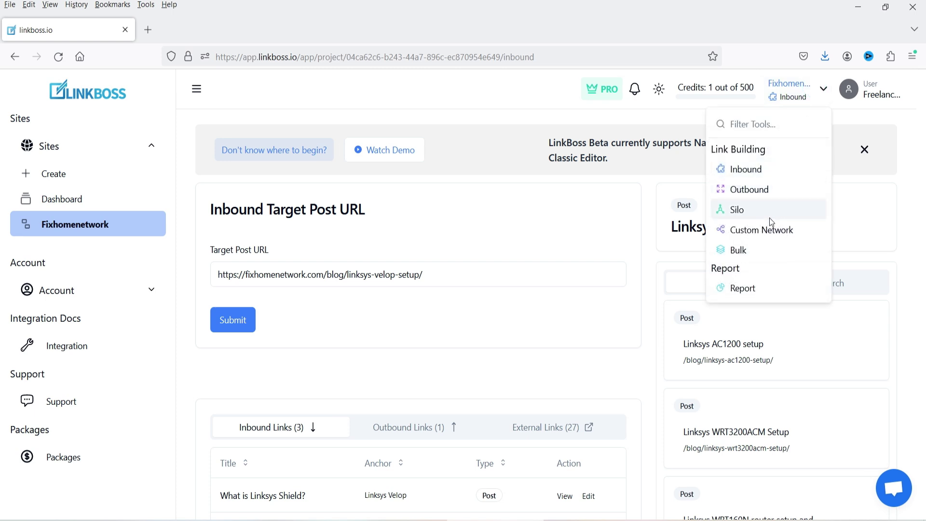
click(766, 250)
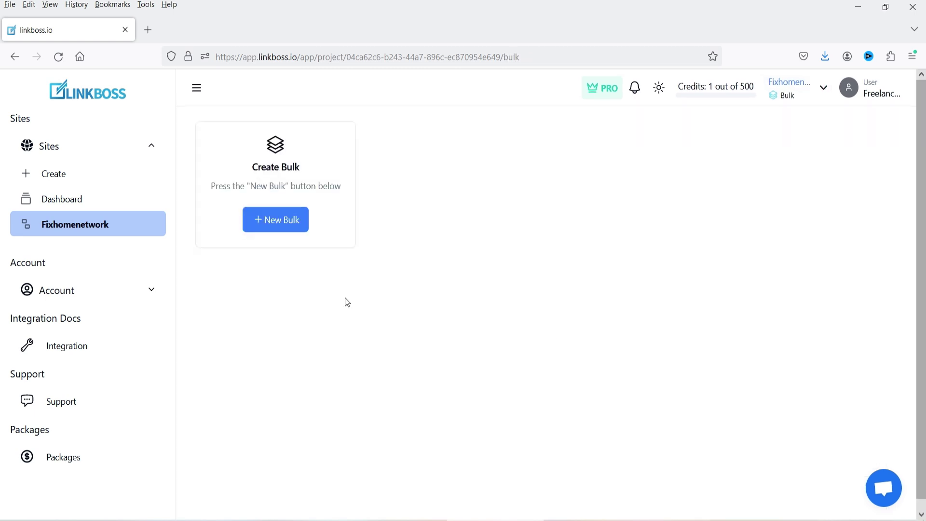
click(269, 219)
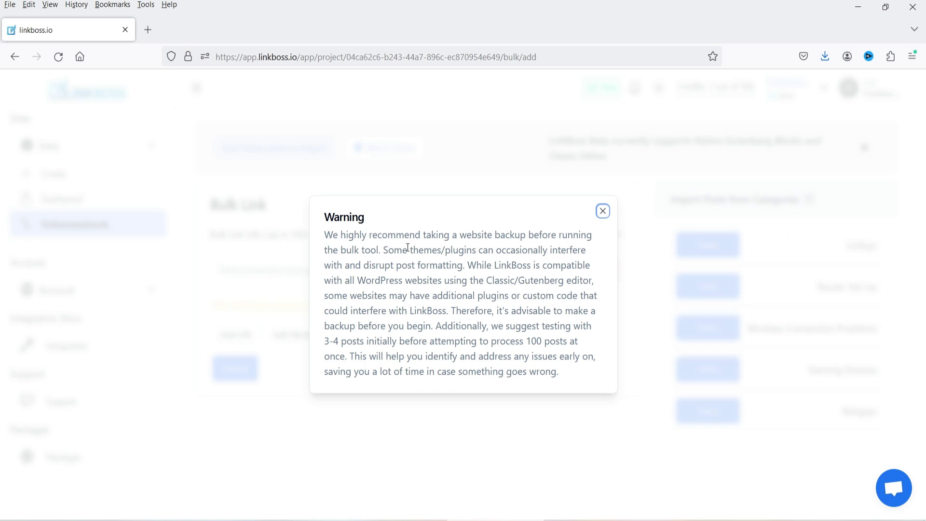
Step: Dismiss the backup warning and fetch post counts for all five categories, including Gaming Devices and Netgear
click(602, 211)
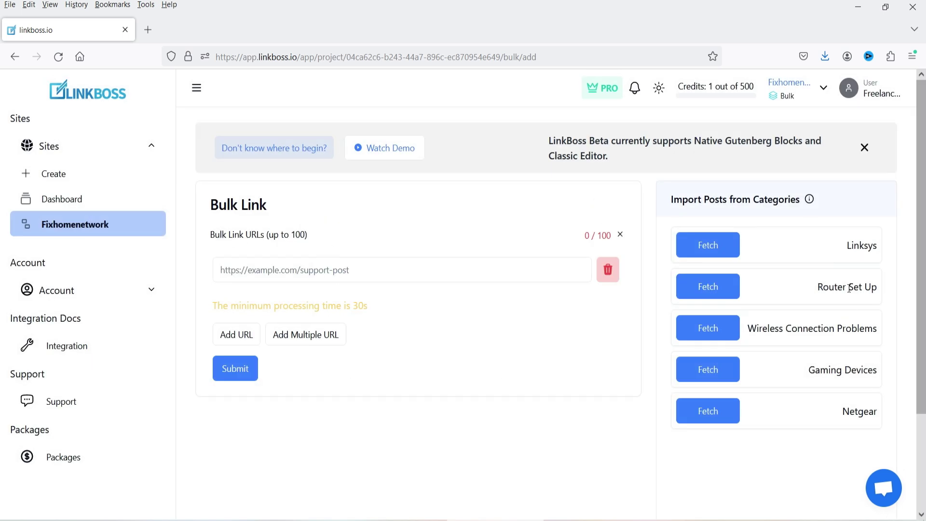
click(707, 245)
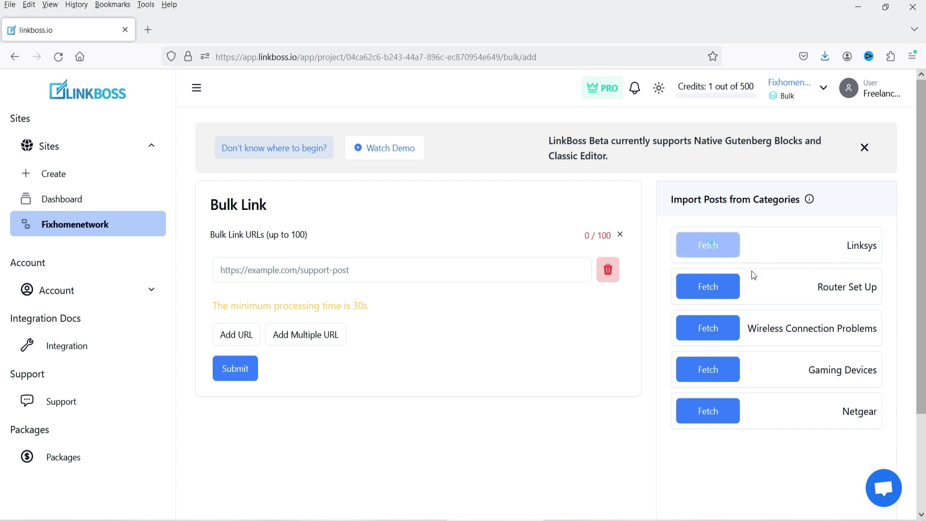
click(709, 294)
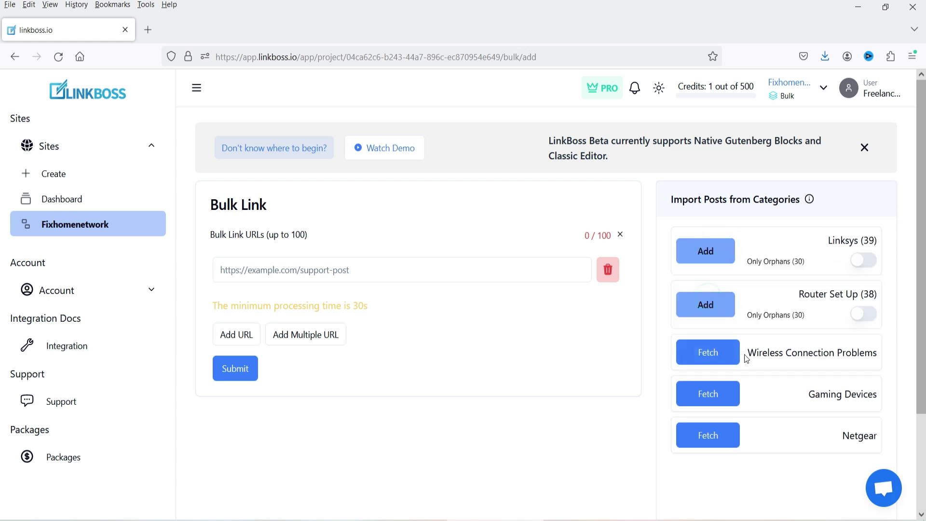
click(719, 352)
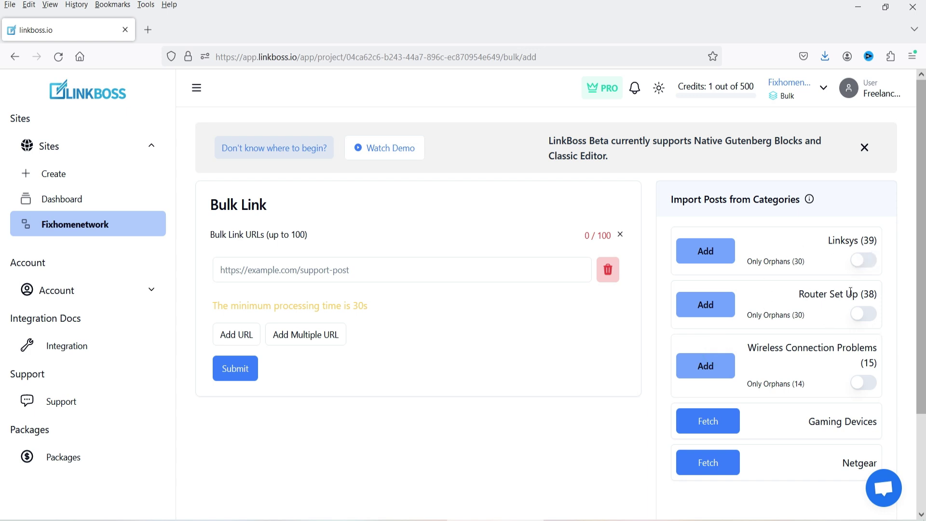
click(722, 420)
click(711, 461)
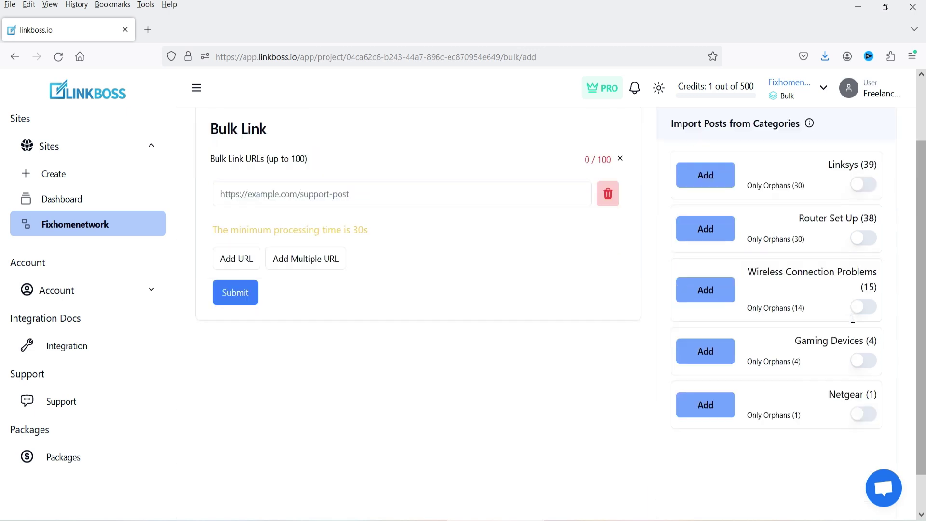
Step: Switch on Only Orphans for the Linksys category
click(719, 255)
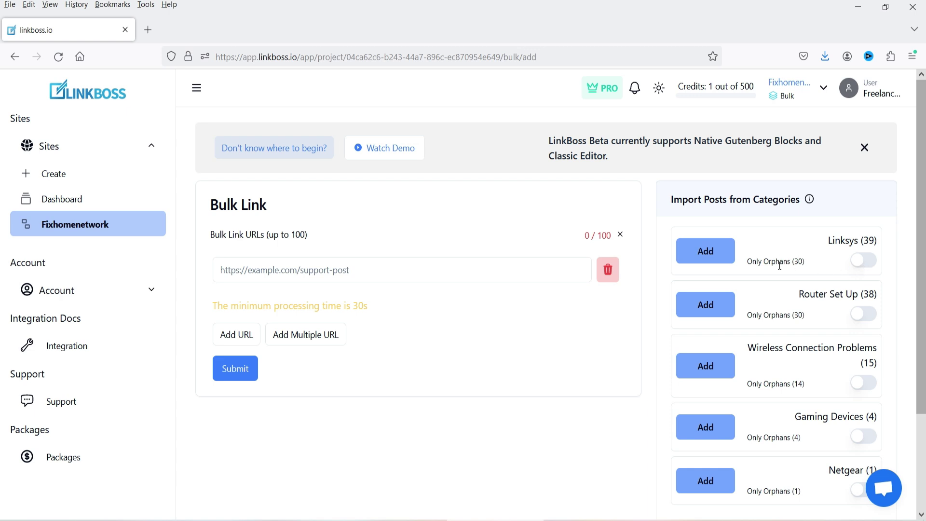
drag(747, 261, 824, 283)
click(814, 268)
click(871, 262)
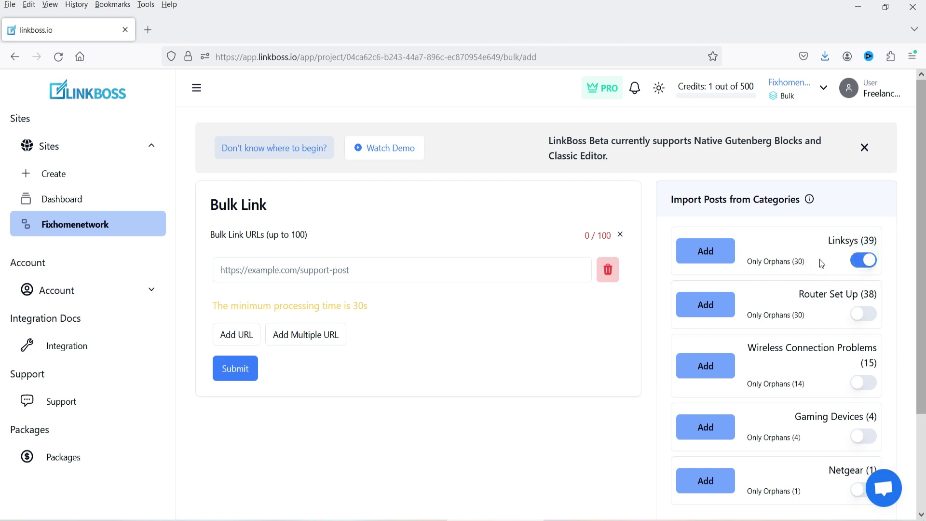
Step: Add the 30 orphan Linksys post URLs and submit them for bulk linking
click(706, 258)
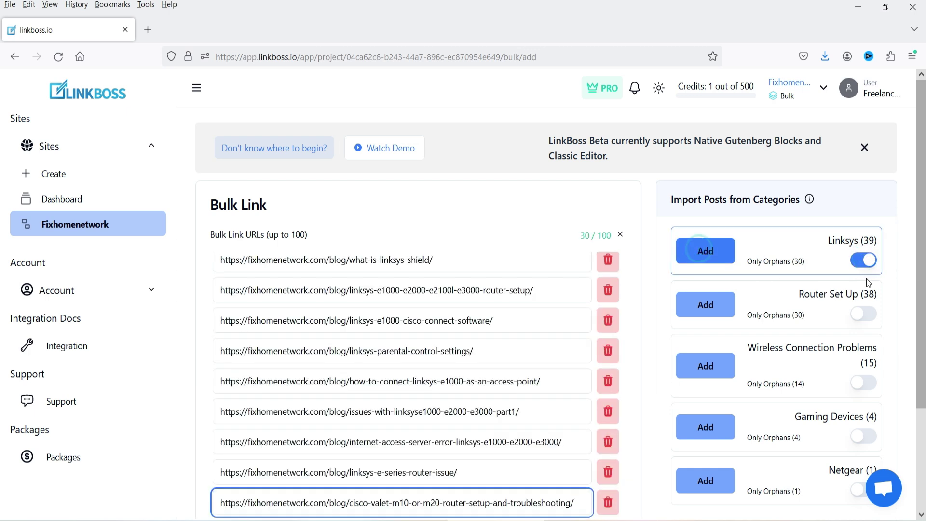
scroll(531, 309, down, 1)
scroll(340, 350, down, 1)
scroll(467, 463, up, 5)
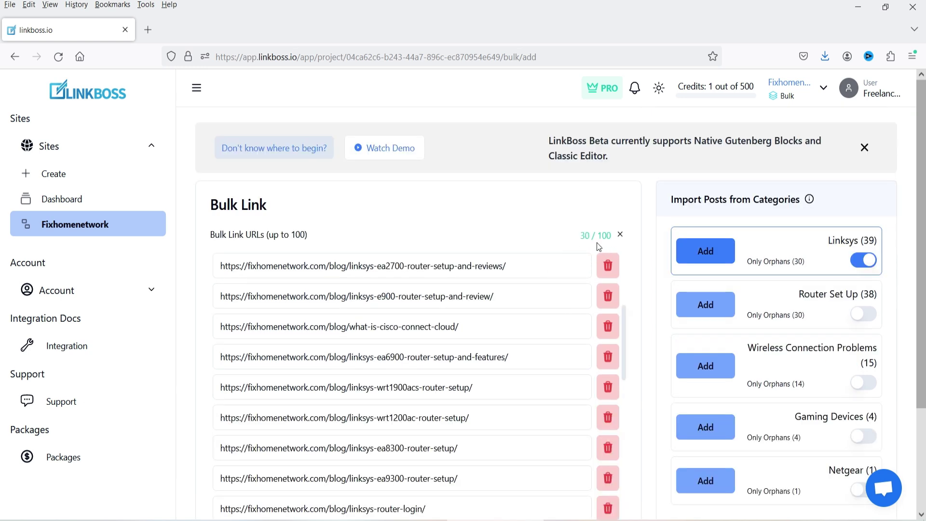
scroll(641, 247, down, 3)
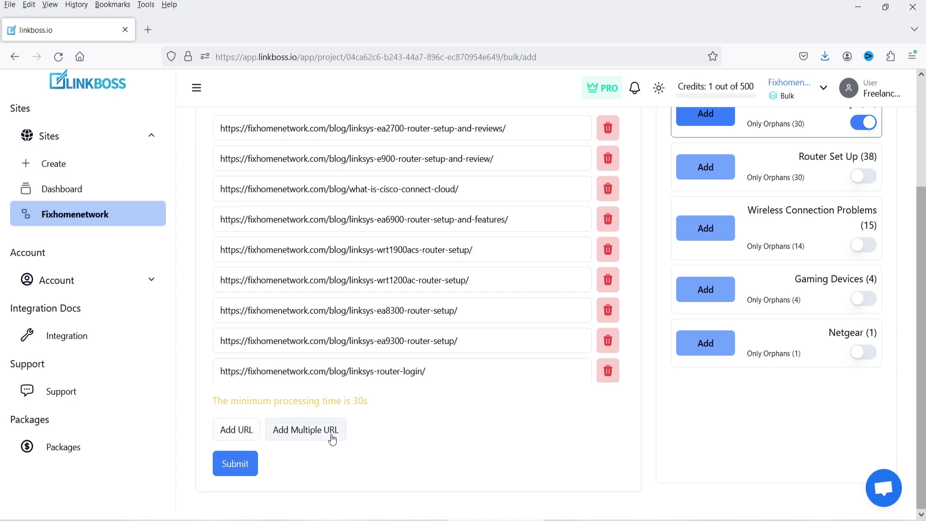
click(240, 429)
click(244, 475)
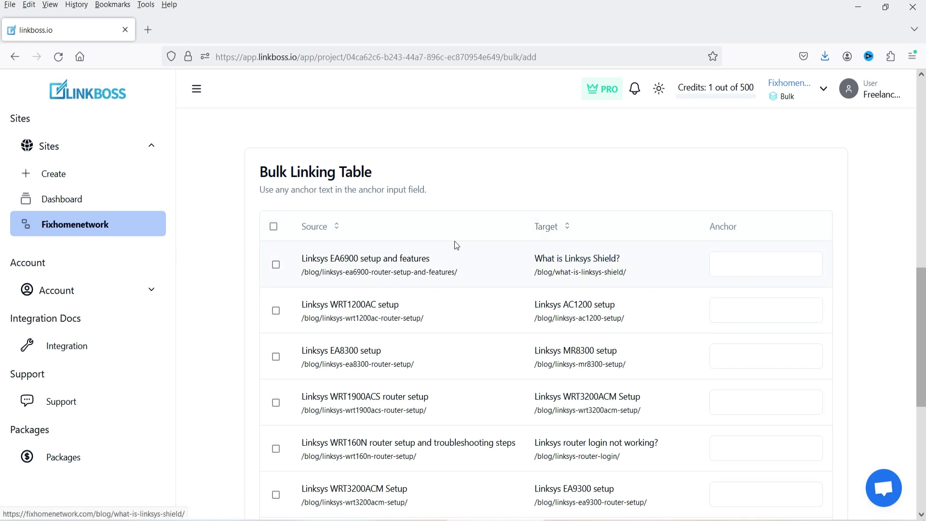
Step: Review the Bulk Linking Table's source–target pairs and their Anchor fields
scroll(567, 219, down, 2)
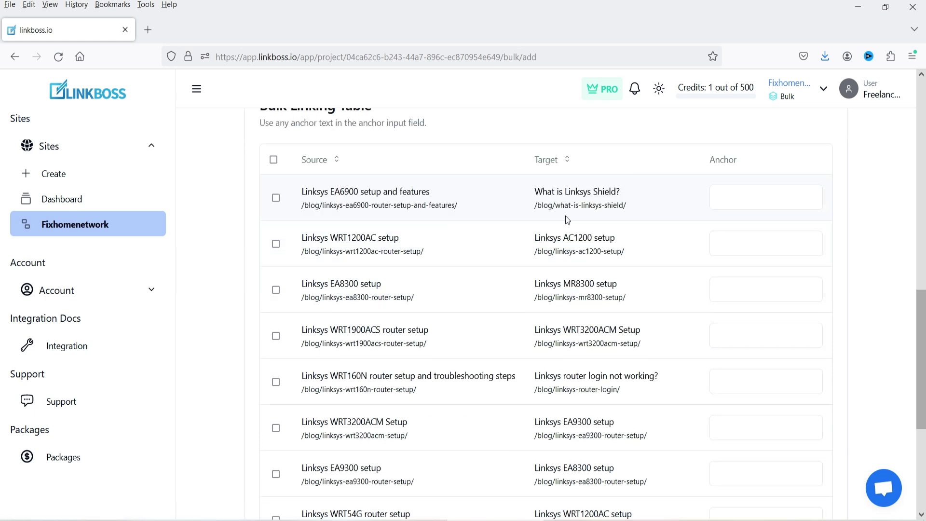
scroll(303, 253, up, 4)
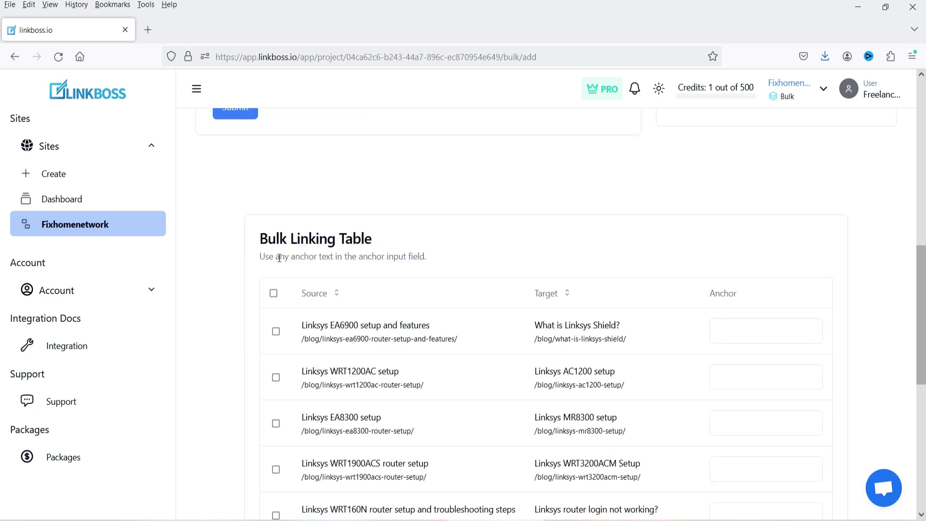
drag(279, 259, 425, 259)
click(447, 264)
click(744, 326)
click(759, 377)
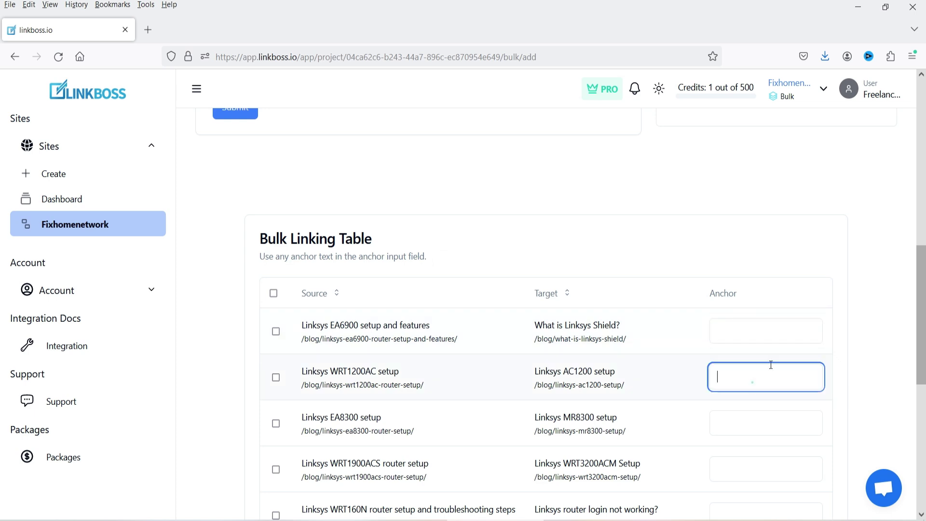
scroll(820, 309, down, 10)
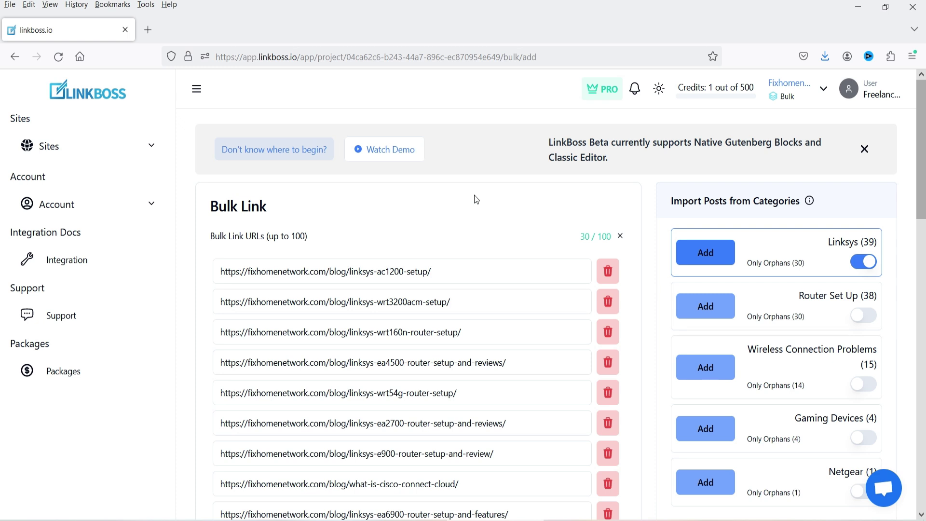
Step: Switch to the Outbound tool and submit the Linksys Velop Setup URL as the Source Post URL
scroll(473, 195, down, 2)
click(824, 89)
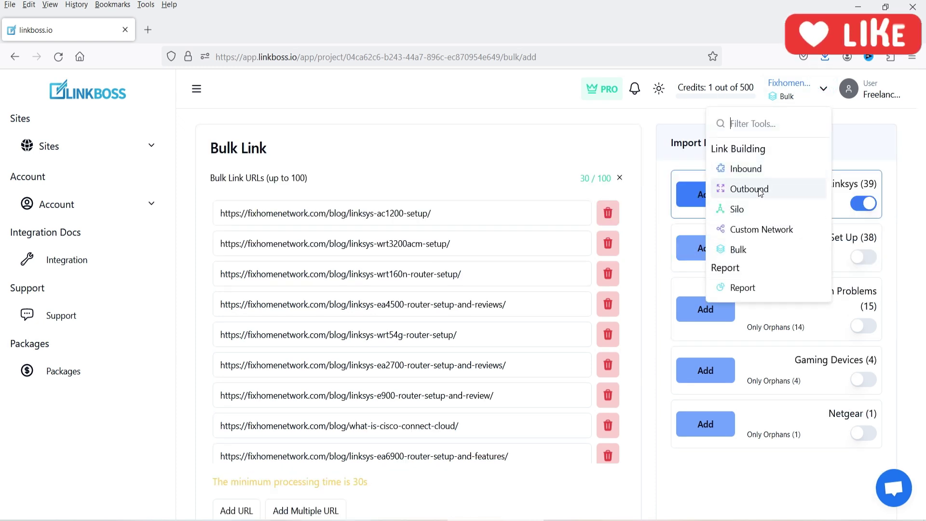
click(759, 188)
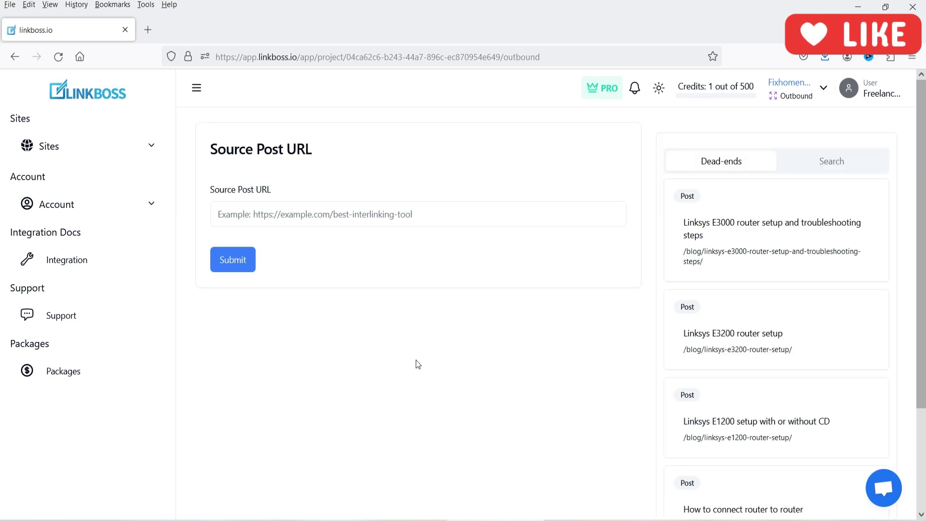
click(260, 212)
click(436, 383)
click(322, 216)
text(https://fixhomenetwork.com/blog/linksys-velop-setup/)
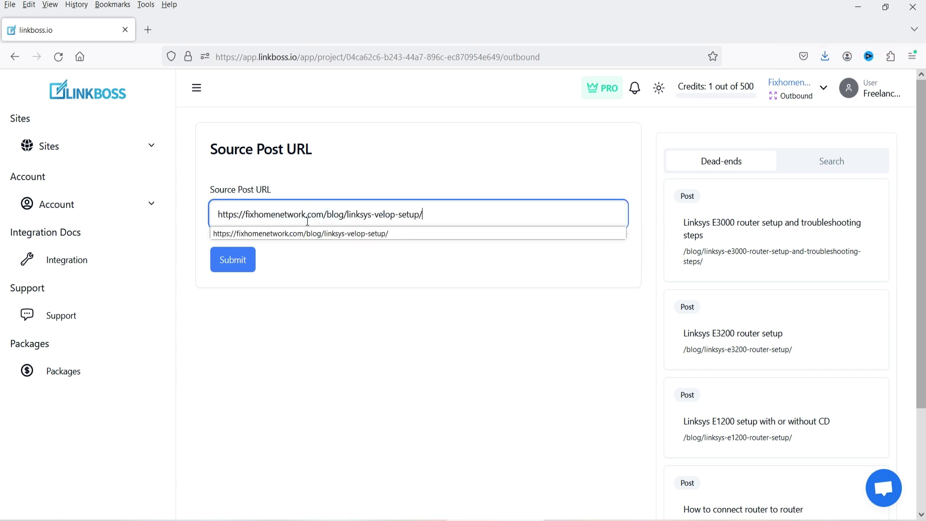
click(237, 267)
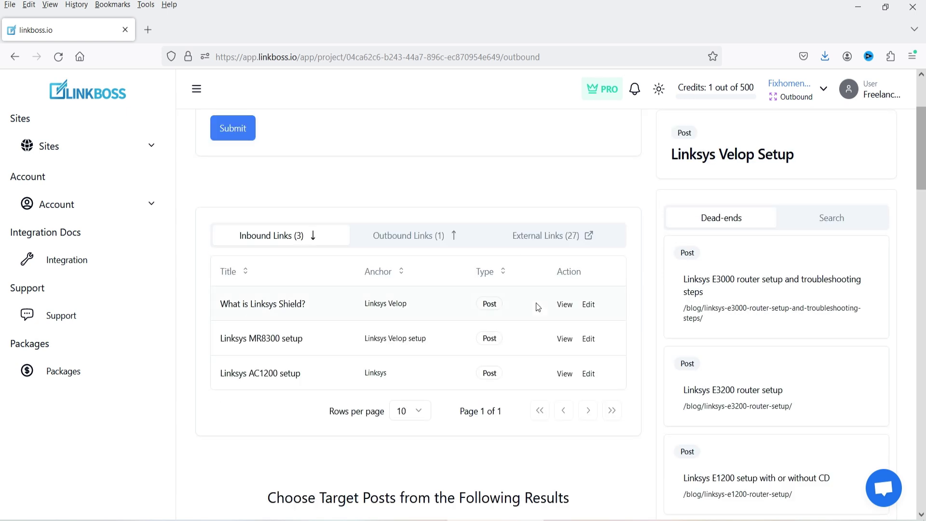
Step: Review the post's outbound and inbound links: 3 inbound, 1 outbound, 27 external
click(404, 248)
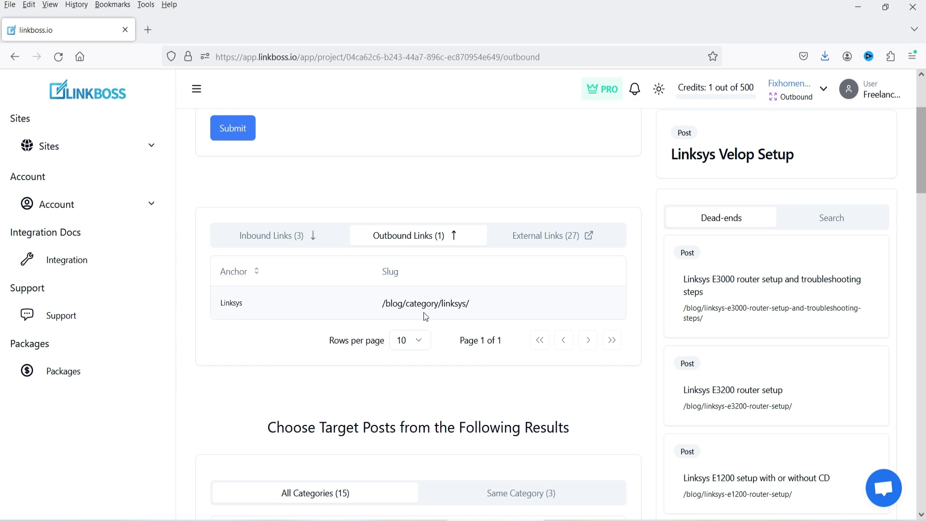
click(263, 243)
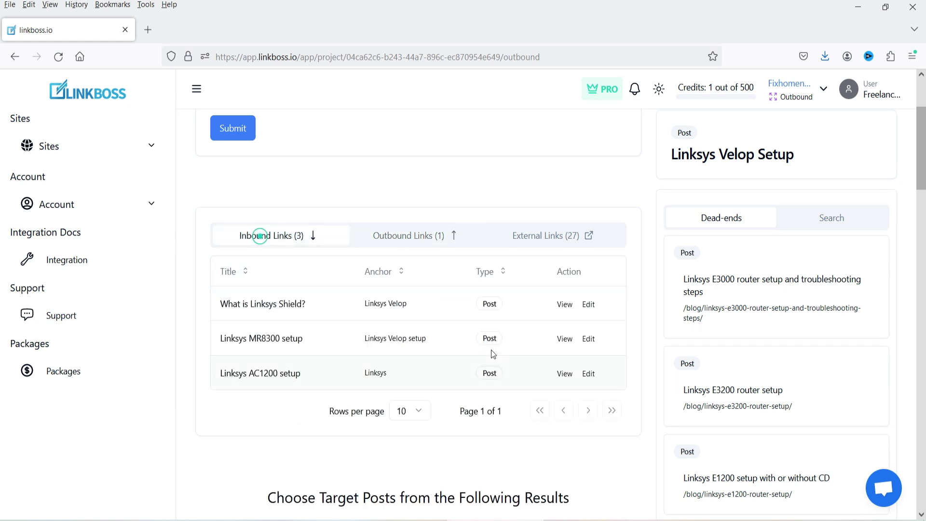
scroll(483, 356, down, 7)
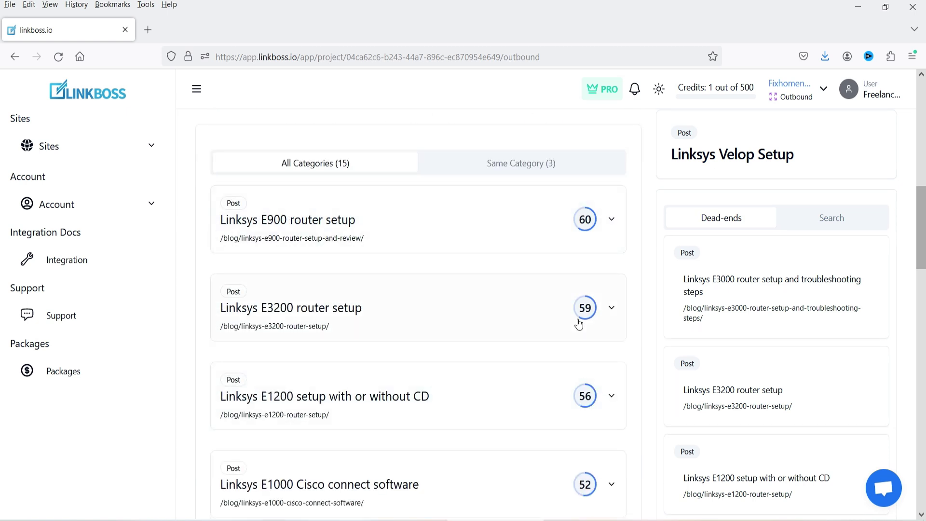
scroll(581, 321, up, 7)
triple_click(443, 213)
click(563, 317)
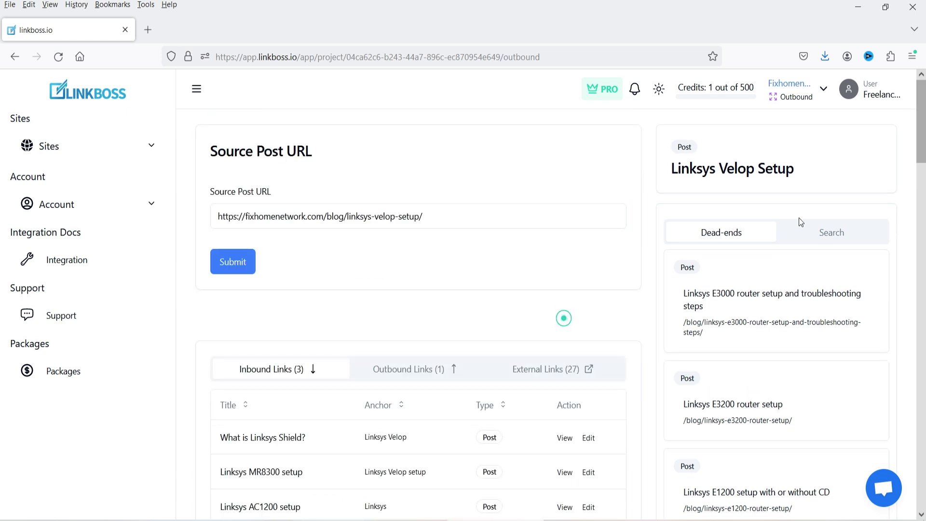
Step: Switch to the Silo tool and open a new silo's Pillar URL and Support URLs form
click(821, 91)
click(764, 208)
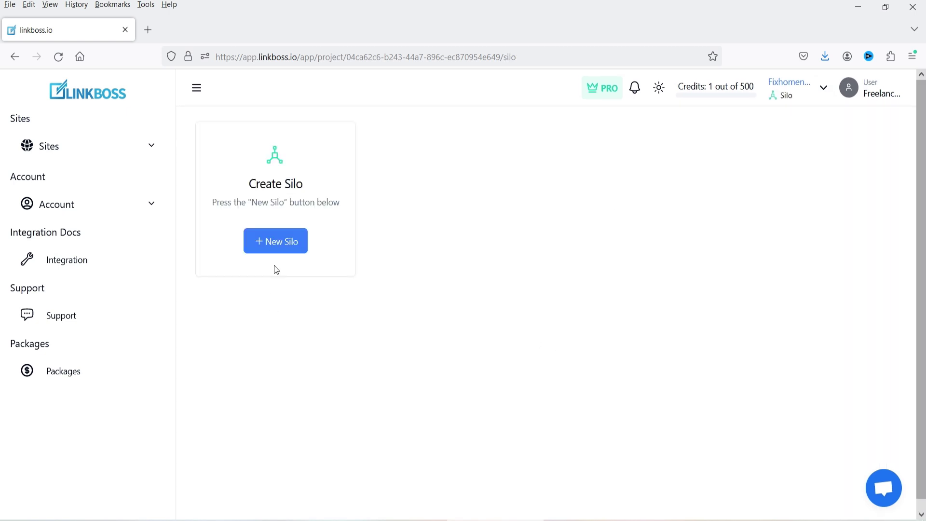
click(273, 241)
scroll(454, 292, down, 2)
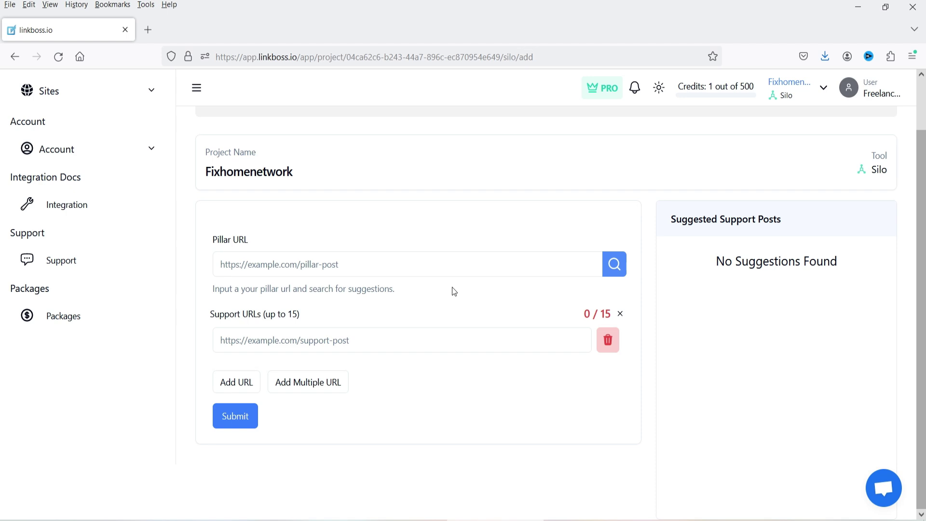
scroll(454, 290, up, 2)
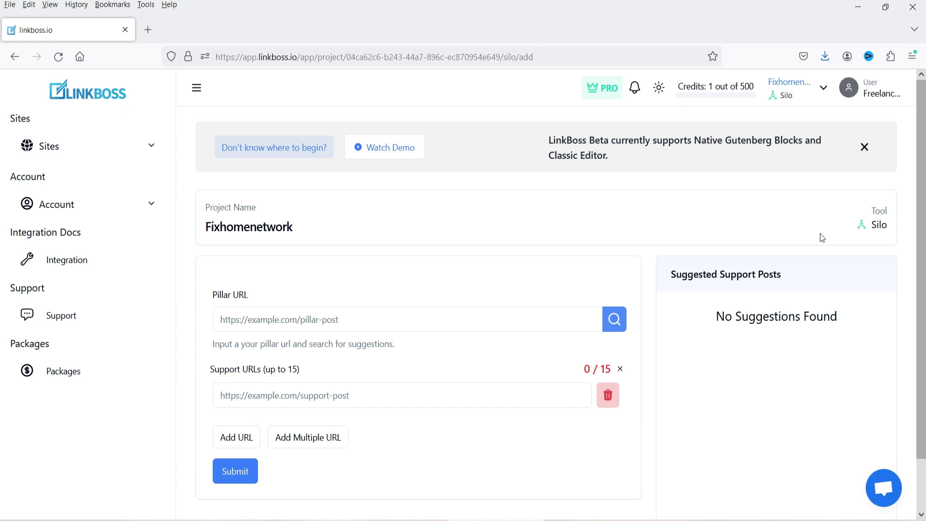
click(61, 316)
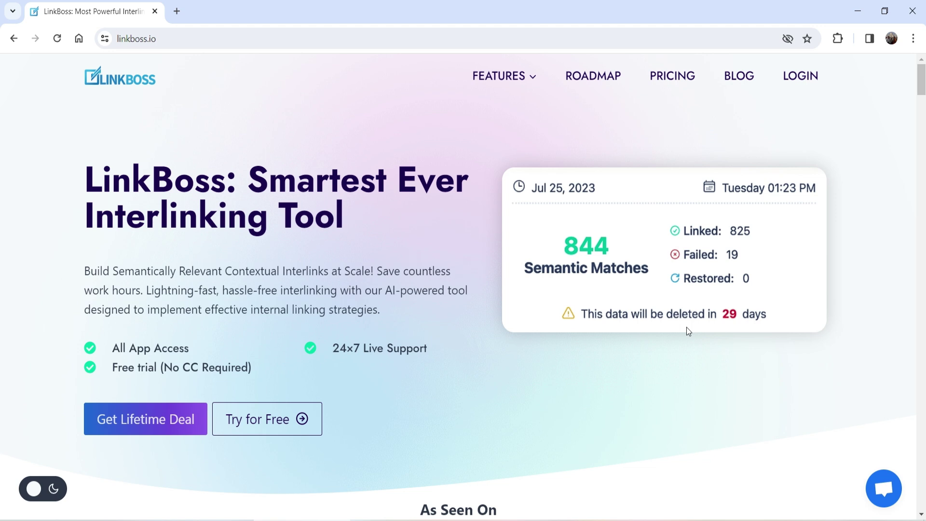
Step: Open the Lifetime Deal page with Silver 69$, Gold $197 and Platinum 497$ plans
click(173, 419)
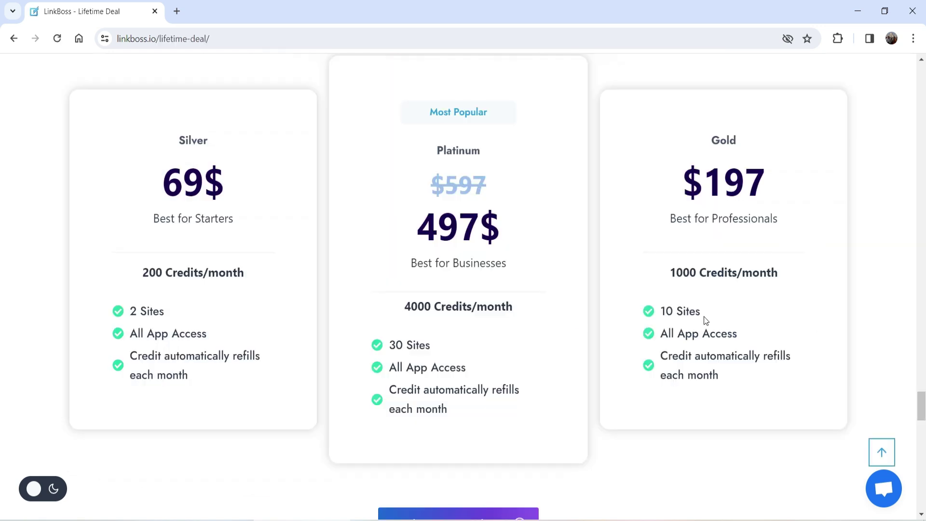